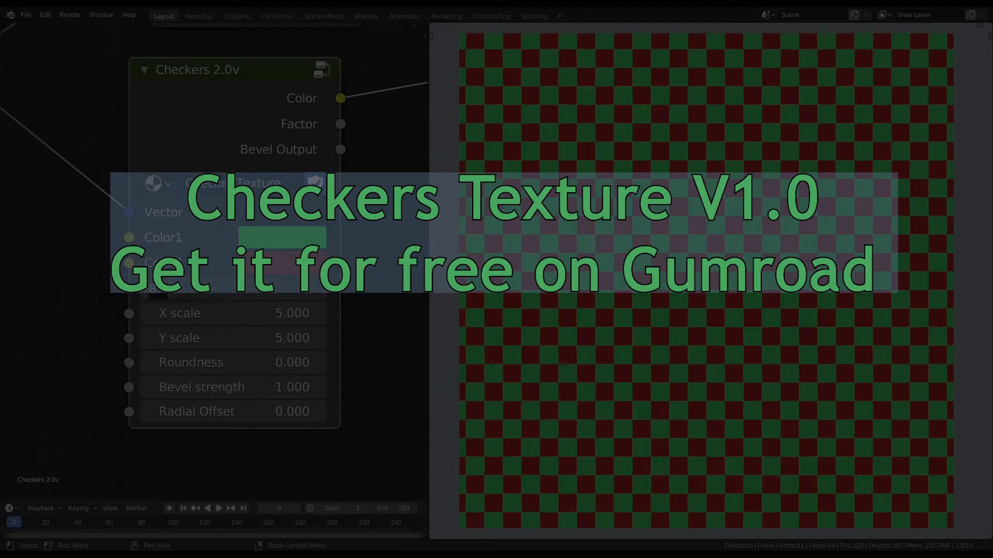
Vary the Roundness and Radial Offset of the Checkers 2.0v node to preview the pattern, resetting Roundness to 0
{"action": "left_click_drag", "start_coordinate": [296, 362], "coordinate": [447, 363], "text": "shift"}
{"action": "left_click_drag", "start_coordinate": [217, 415], "coordinate": [236, 415]}
{"action": "left_click_drag", "start_coordinate": [272, 361], "coordinate": [217, 362]}
{"action": "left_click", "coordinate": [233, 362]}
{"action": "type", "text": "0"}
{"action": "key", "text": "Return"}
{"action": "left_click_drag", "start_coordinate": [244, 410], "coordinate": [259, 411]}
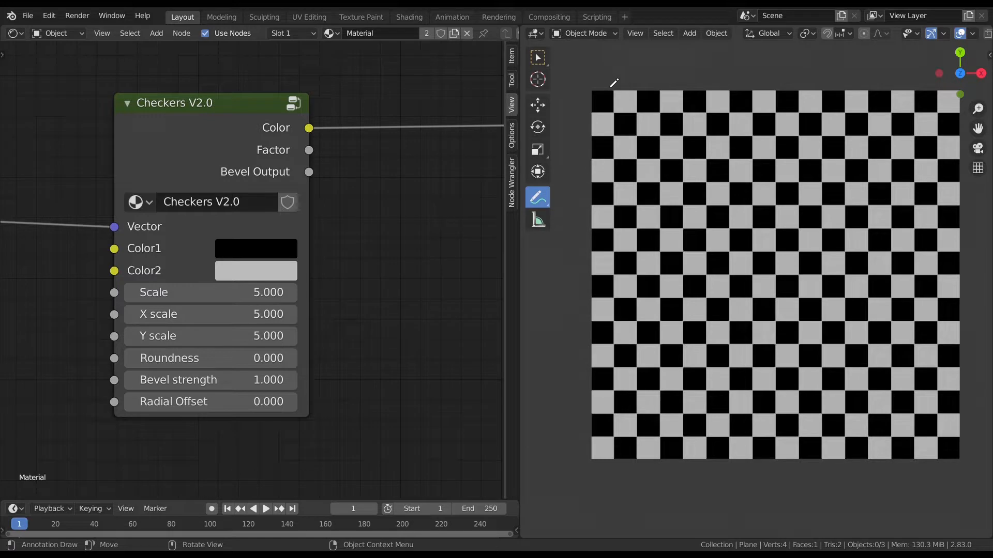
Draw freehand annotation strokes above the upper edge of the black and white checker pattern
{"action": "left_click_drag", "start_coordinate": [604, 79], "coordinate": [603, 80]}
{"action": "mouse_move", "coordinate": [622, 76]}
{"action": "left_mouse_down"}
{"action": "mouse_move", "coordinate": [702, 79]}
{"action": "mouse_move", "coordinate": [715, 89]}
{"action": "mouse_move", "coordinate": [695, 97]}
{"action": "mouse_move", "coordinate": [715, 106]}
{"action": "left_mouse_up"}
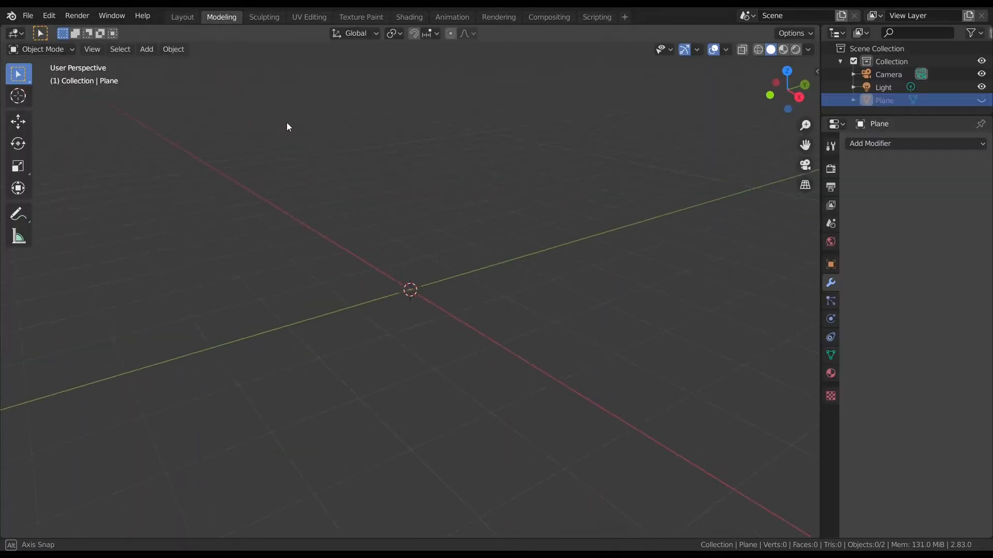
Enable the Add Curve: Extra Objects and Add Mesh: Extra Objects add-ons, and return to the 3D viewport
{"action": "middle_click_drag", "start_coordinate": [288, 126], "coordinate": [280, 129]}
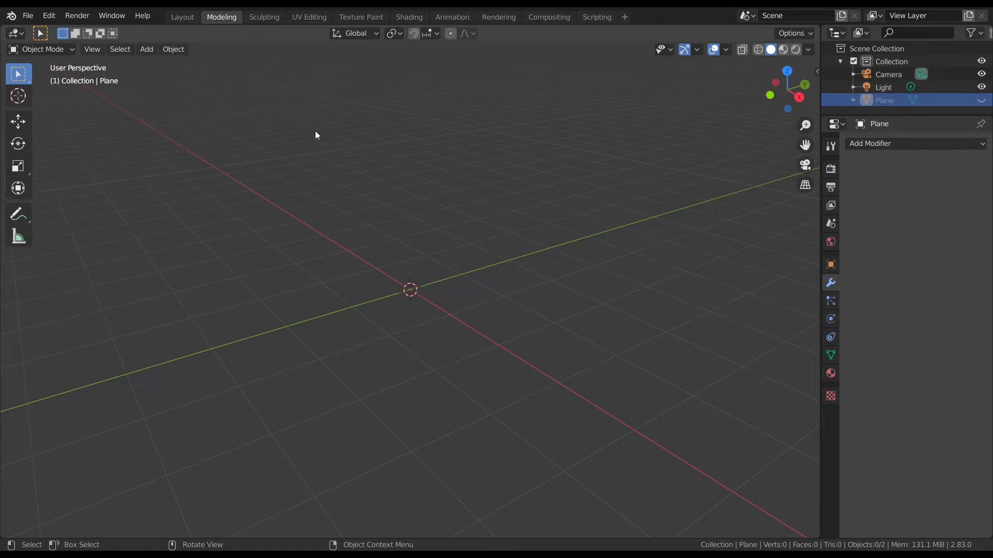
{"action": "left_click", "coordinate": [17, 32]}
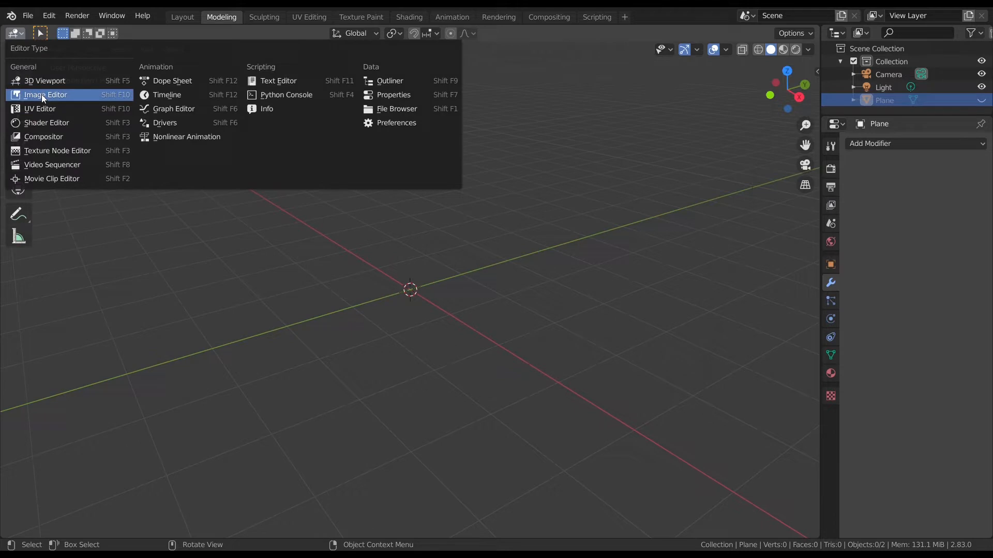
{"action": "left_click", "coordinate": [376, 123]}
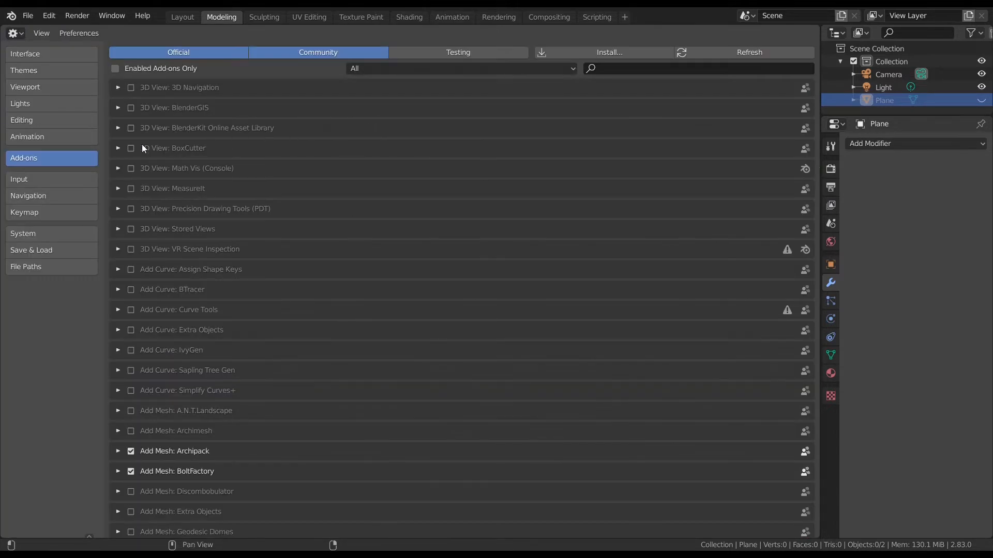
{"action": "left_click", "coordinate": [610, 70]}
{"action": "type", "text": "ex"}
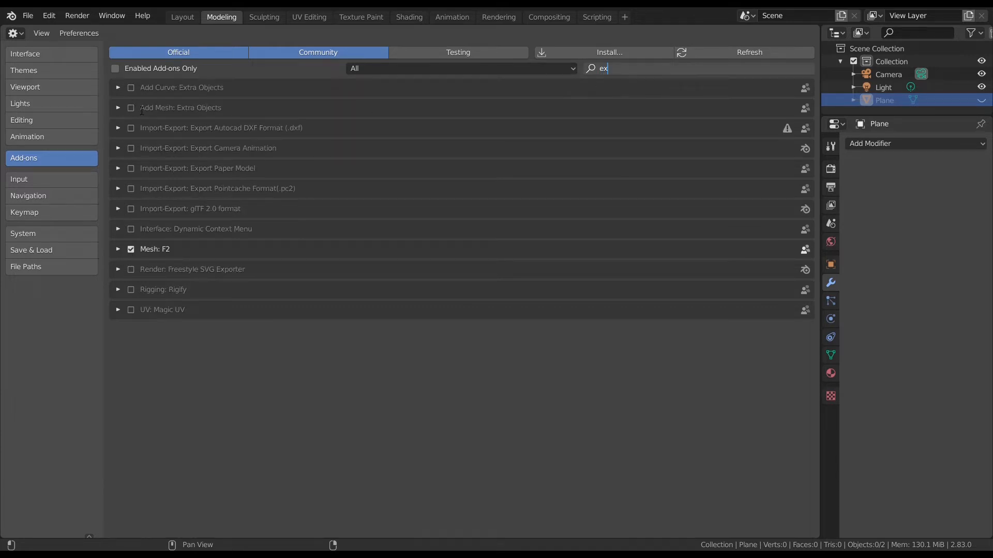
{"action": "left_click", "coordinate": [132, 107]}
{"action": "left_click", "coordinate": [132, 88]}
{"action": "left_click", "coordinate": [131, 107]}
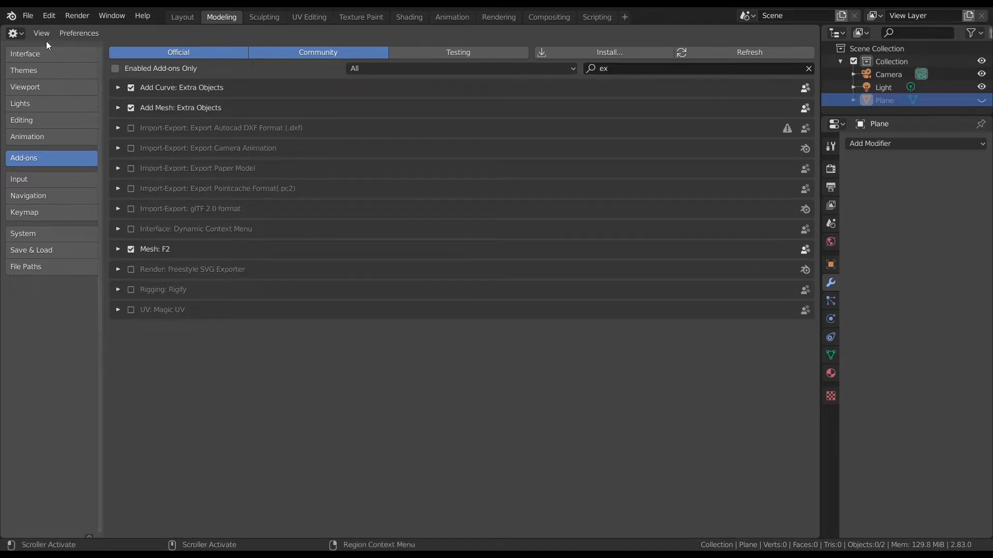
{"action": "left_click", "coordinate": [15, 34]}
{"action": "left_click", "coordinate": [41, 81]}
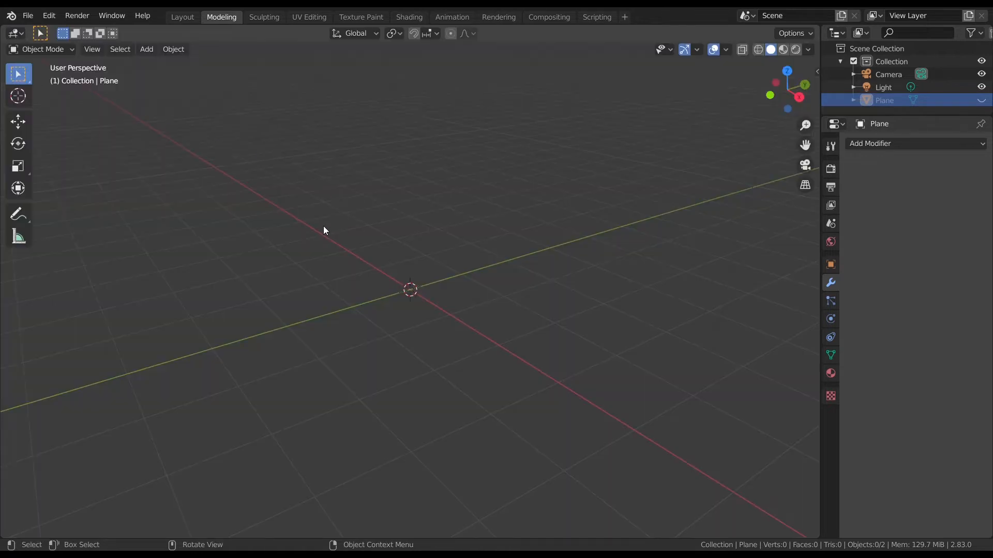
Add a Z Math Surface mesh at the world origin and expand its creation settings
{"action": "mouse_move", "coordinate": [367, 272]}
{"action": "middle_mouse_down"}
{"action": "mouse_move", "coordinate": [416, 278]}
{"action": "mouse_move", "coordinate": [377, 264]}
{"action": "middle_mouse_up"}
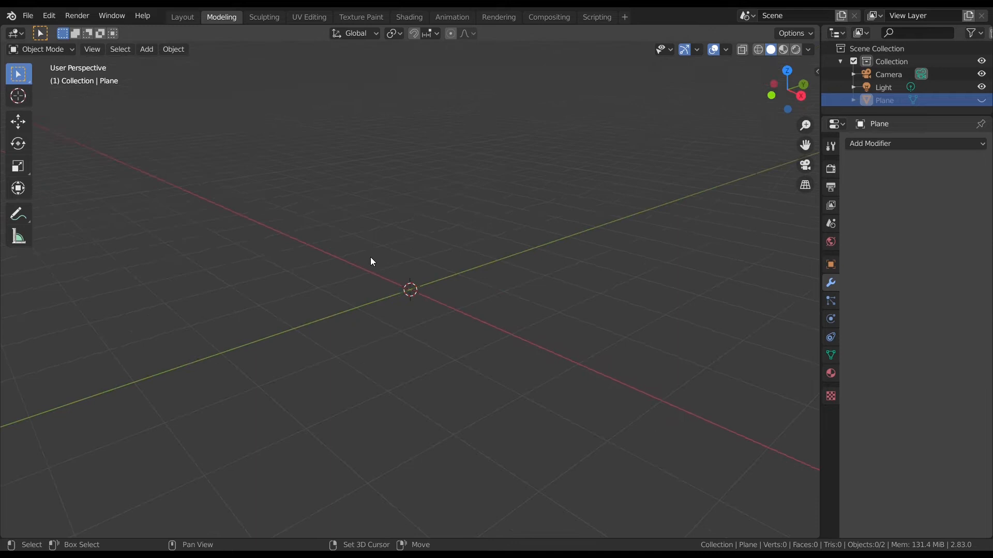
{"action": "key", "text": "shift+a"}
{"action": "mouse_move", "coordinate": [389, 259]}
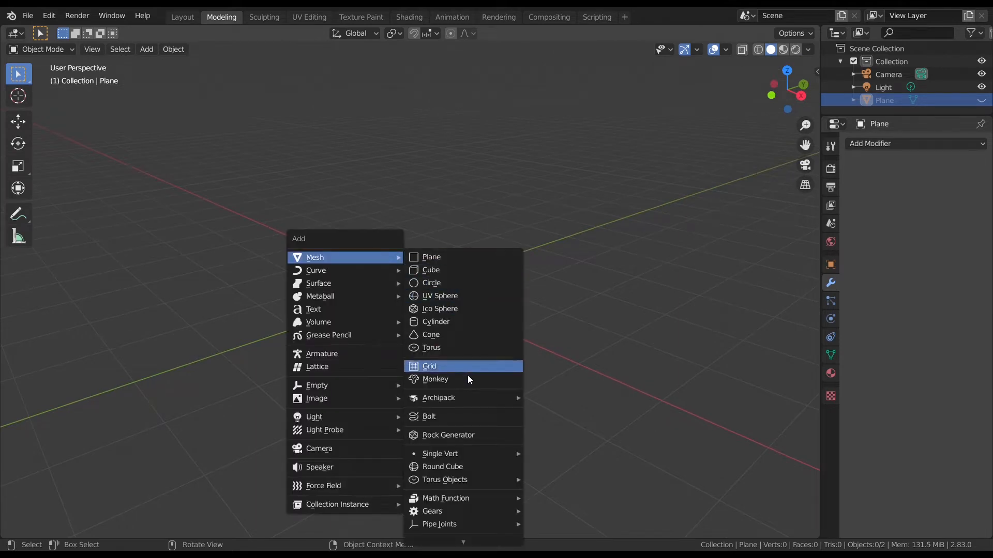
{"action": "mouse_move", "coordinate": [506, 496]}
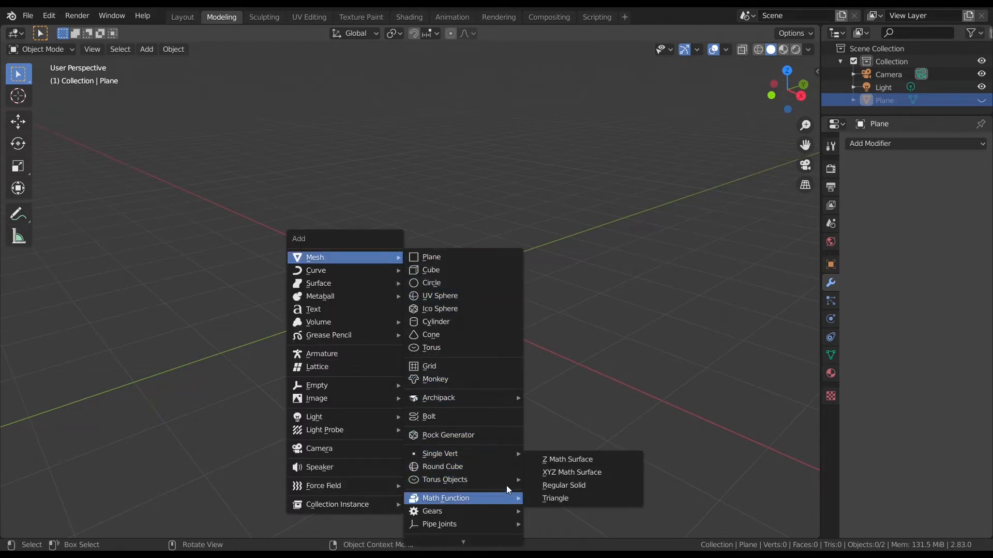
{"action": "left_click", "coordinate": [558, 461]}
{"action": "left_click", "coordinate": [47, 528]}
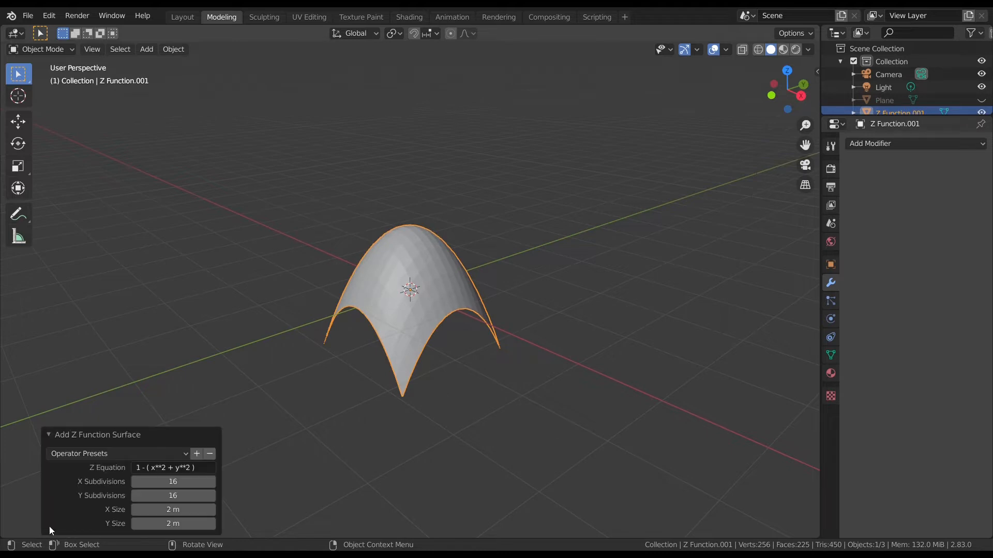
Set the surface's Z equation to sin(x)
{"action": "left_click", "coordinate": [185, 471]}
{"action": "type", "text": "sin("}
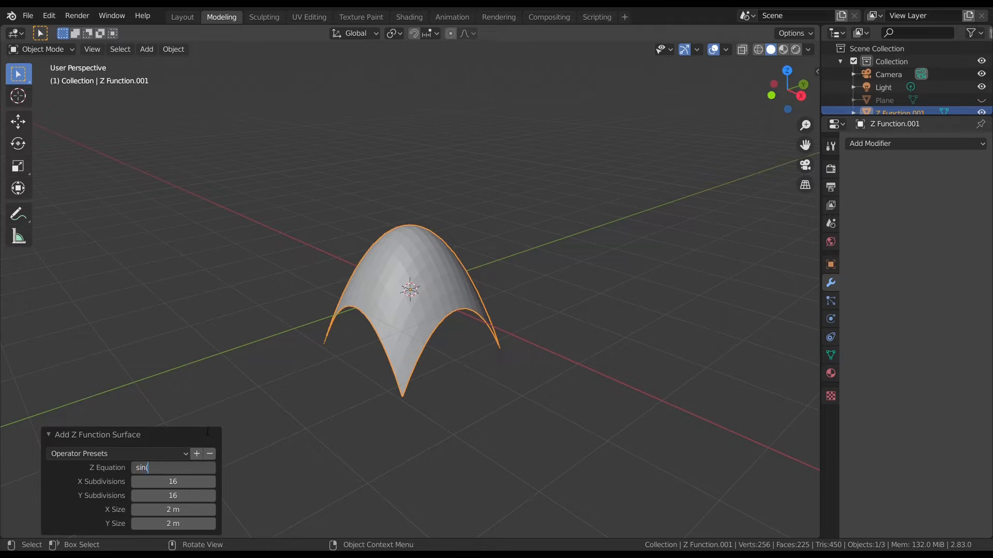
{"action": "type", "text": "x)"}
{"action": "key", "text": "Return"}
Set the surface's X and Y subdivisions to 100 and its X and Y size to 10 m
{"action": "middle_click_drag", "start_coordinate": [300, 310], "coordinate": [395, 348]}
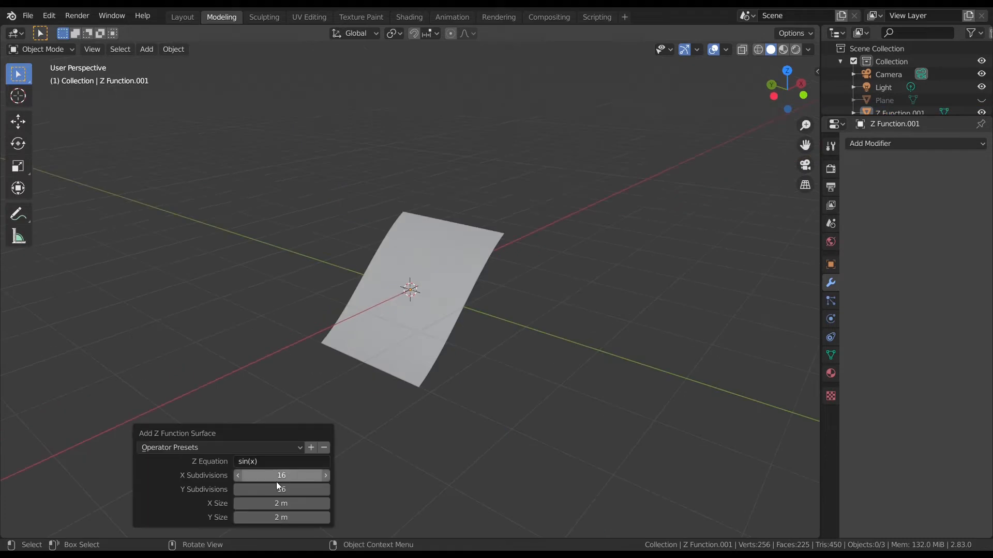
{"action": "left_click_drag", "start_coordinate": [279, 476], "coordinate": [281, 518]}
{"action": "type", "text": "1000"}
{"action": "key", "text": "BackSpace"}
{"action": "key", "text": "Return"}
{"action": "type", "text": "10"}
{"action": "key", "text": "Return"}
{"action": "scroll", "coordinate": [362, 382], "scroll_direction": "down", "scroll_amount": 6}
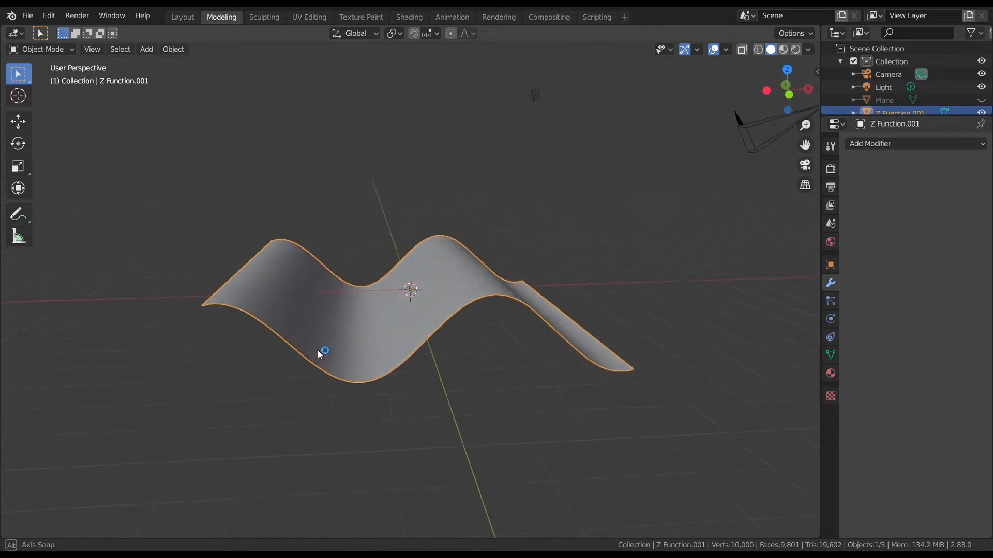
Set the Z equation of the function surface to sin(y) and inspect the wave direction
{"action": "key", "text": "BackSpace"}
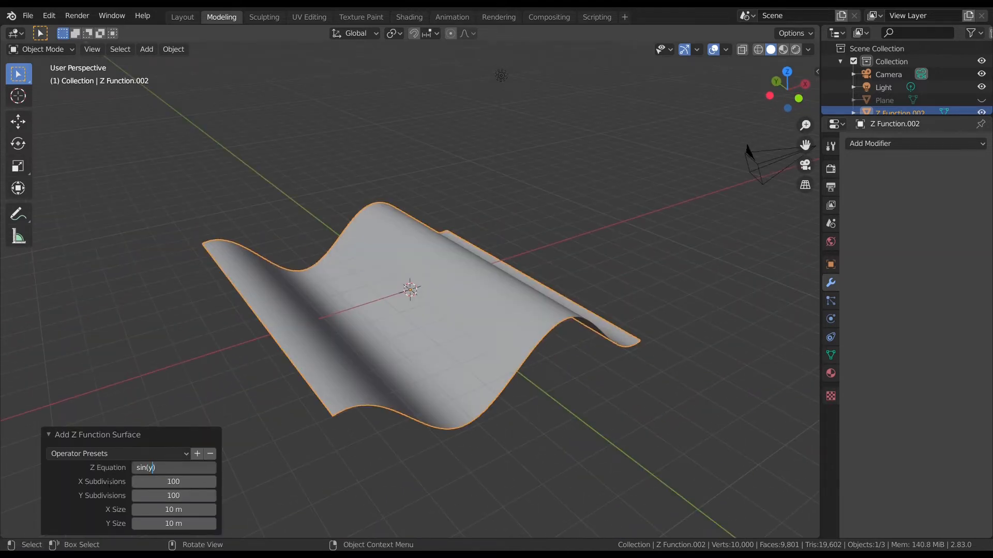
{"action": "key", "text": "Return"}
{"action": "middle_click_drag", "start_coordinate": [300, 348], "coordinate": [432, 283]}
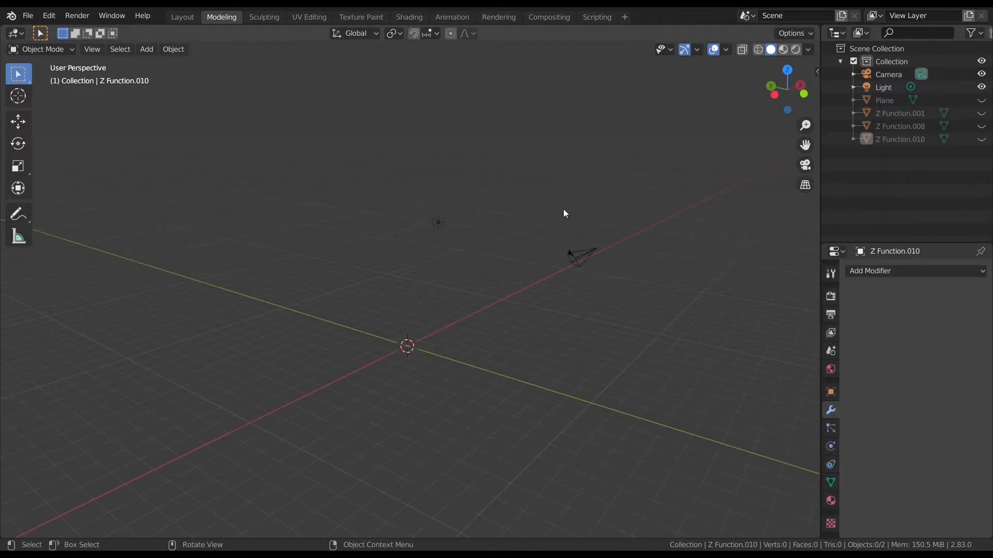
Show Z Function.001 and Z Function.008 together and examine how the two waves intersect in top view
{"action": "middle_click_drag", "start_coordinate": [495, 241], "coordinate": [525, 224]}
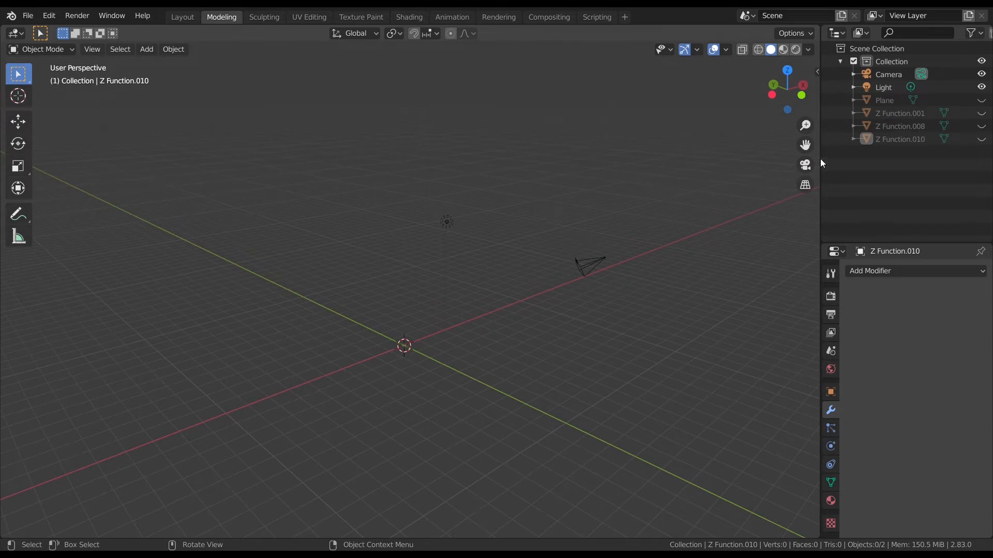
{"action": "left_click", "coordinate": [982, 113]}
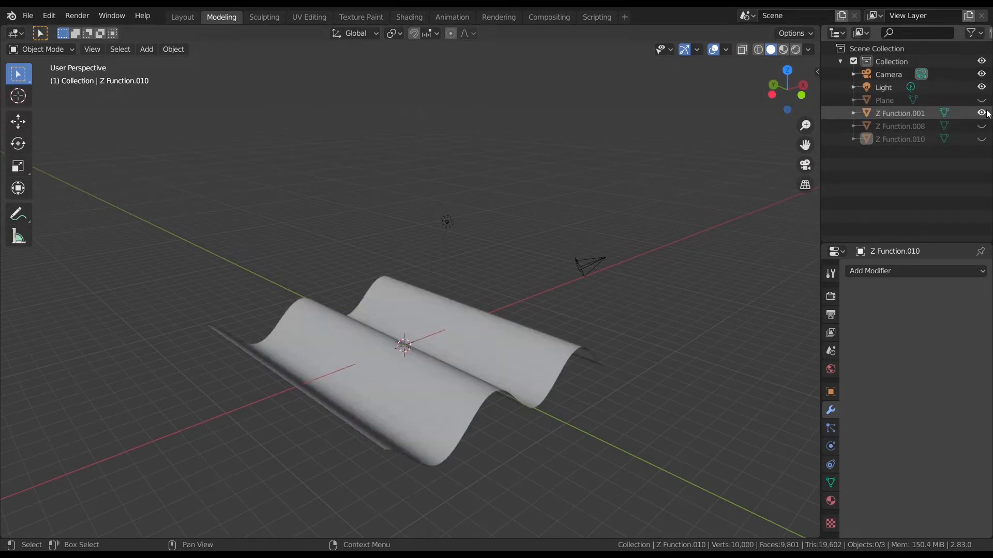
{"action": "left_click", "coordinate": [981, 125]}
{"action": "middle_click_drag", "start_coordinate": [763, 141], "coordinate": [551, 312]}
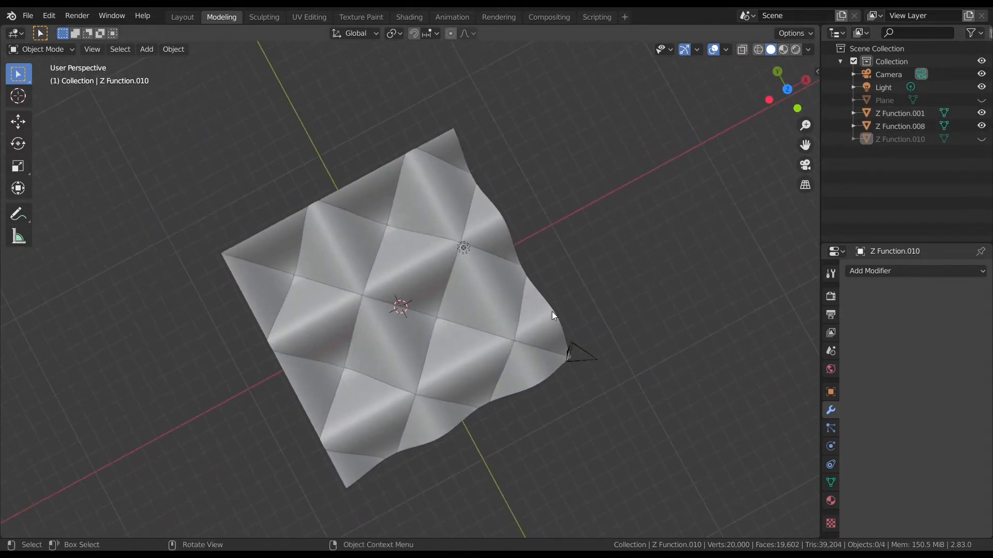
{"action": "key", "text": "KP_7"}
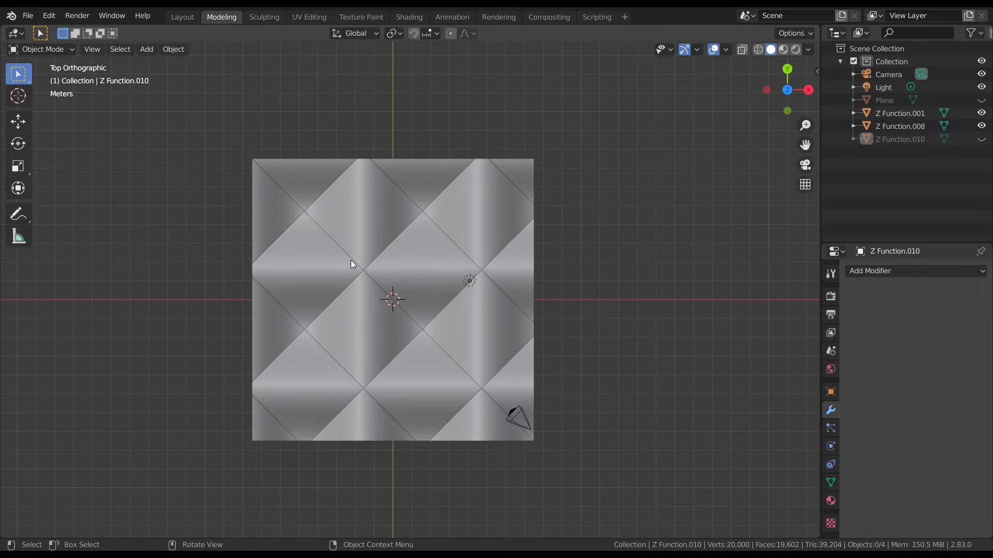
{"action": "mouse_move", "coordinate": [616, 184]}
{"action": "middle_mouse_down"}
{"action": "mouse_move", "coordinate": [622, 115]}
{"action": "mouse_move", "coordinate": [606, 195]}
{"action": "mouse_move", "coordinate": [605, 172]}
{"action": "middle_mouse_up"}
{"action": "key", "text": "KP_7"}
Hide Z Function.001 and Z Function.008, show Z Function.010, and examine its peaks and valleys from the front and in perspective
{"action": "left_click", "coordinate": [981, 113]}
{"action": "left_click", "coordinate": [981, 126]}
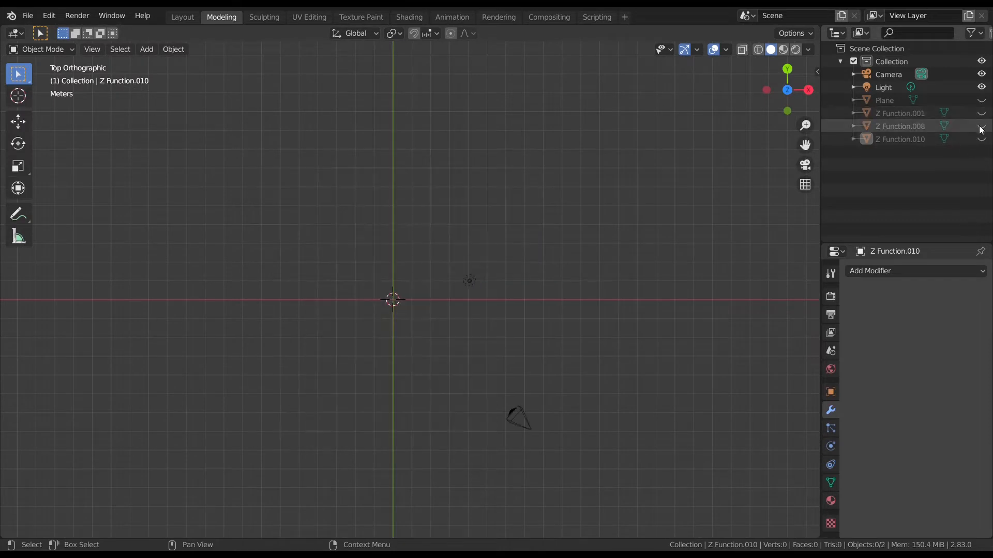
{"action": "left_click", "coordinate": [981, 139]}
{"action": "mouse_move", "coordinate": [505, 301]}
{"action": "middle_mouse_down"}
{"action": "mouse_move", "coordinate": [558, 199]}
{"action": "mouse_move", "coordinate": [441, 213]}
{"action": "mouse_move", "coordinate": [571, 204]}
{"action": "mouse_move", "coordinate": [527, 202]}
{"action": "mouse_move", "coordinate": [465, 222]}
{"action": "mouse_move", "coordinate": [436, 264]}
{"action": "mouse_move", "coordinate": [459, 279]}
{"action": "mouse_move", "coordinate": [452, 307]}
{"action": "mouse_move", "coordinate": [454, 272]}
{"action": "mouse_move", "coordinate": [453, 298]}
{"action": "mouse_move", "coordinate": [430, 263]}
{"action": "mouse_move", "coordinate": [437, 268]}
{"action": "mouse_move", "coordinate": [381, 339]}
{"action": "middle_mouse_up"}
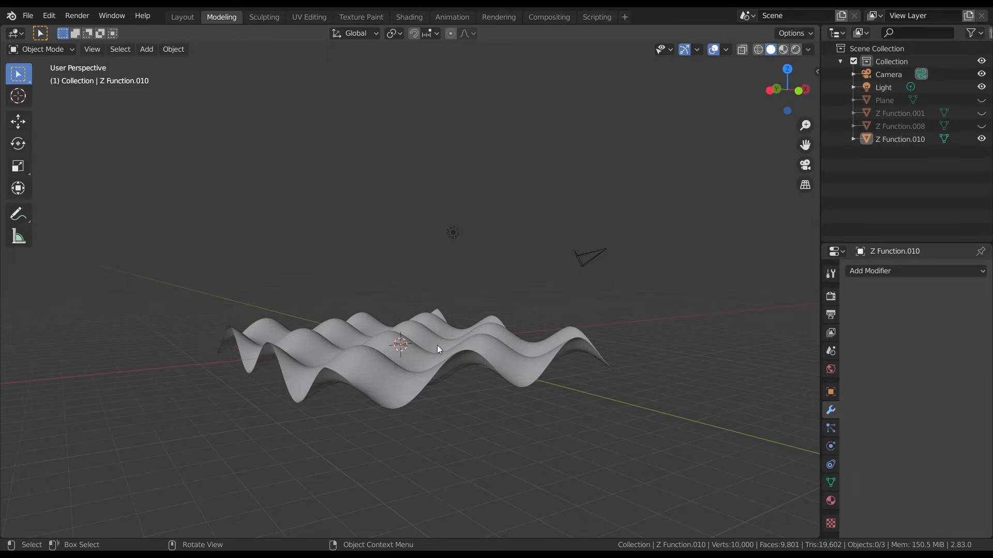
{"action": "mouse_move", "coordinate": [547, 314]}
{"action": "middle_mouse_down"}
{"action": "mouse_move", "coordinate": [473, 295]}
{"action": "mouse_move", "coordinate": [483, 337]}
{"action": "mouse_move", "coordinate": [448, 326]}
{"action": "mouse_move", "coordinate": [451, 318]}
{"action": "middle_mouse_up"}
{"action": "key", "text": "KP_1"}
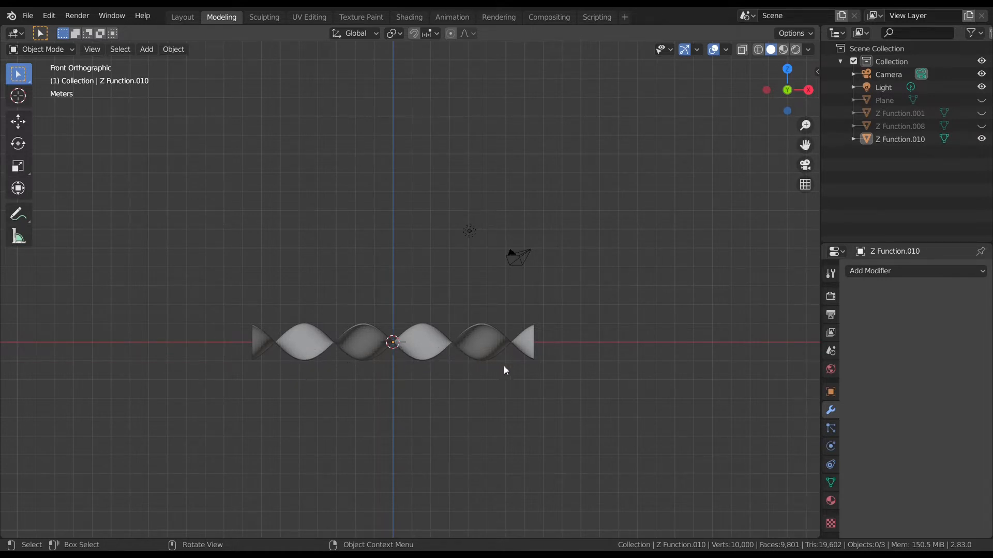
{"action": "mouse_move", "coordinate": [320, 359]}
{"action": "middle_mouse_down"}
{"action": "mouse_move", "coordinate": [361, 388]}
{"action": "mouse_move", "coordinate": [409, 381]}
{"action": "middle_mouse_up"}
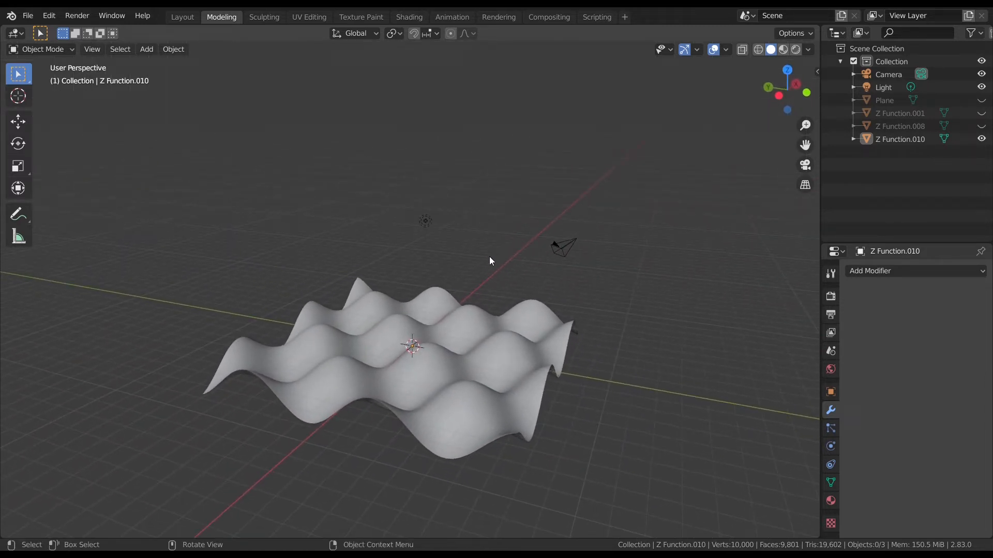
{"action": "middle_click_drag", "start_coordinate": [396, 341], "coordinate": [365, 392]}
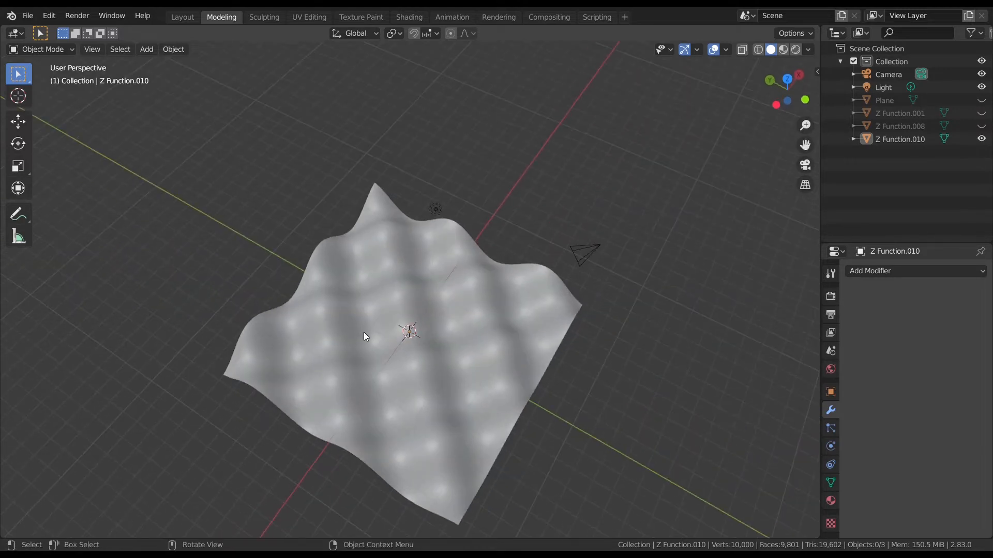
{"action": "middle_click_drag", "start_coordinate": [364, 335], "coordinate": [369, 306]}
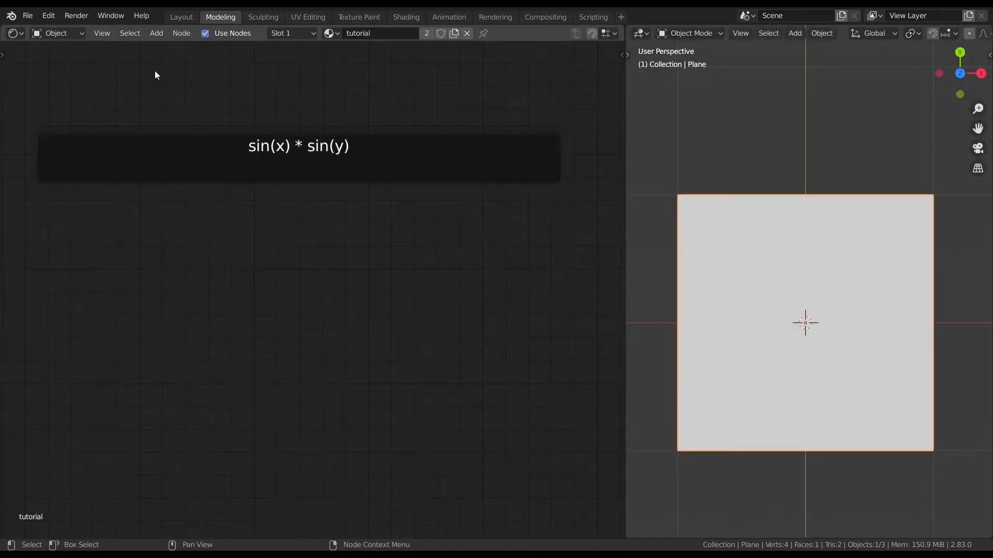
Add a Texture Coordinate node below the sin(x) * sin(y) frame in the tutorial material
{"action": "middle_click_drag", "start_coordinate": [288, 196], "coordinate": [294, 197]}
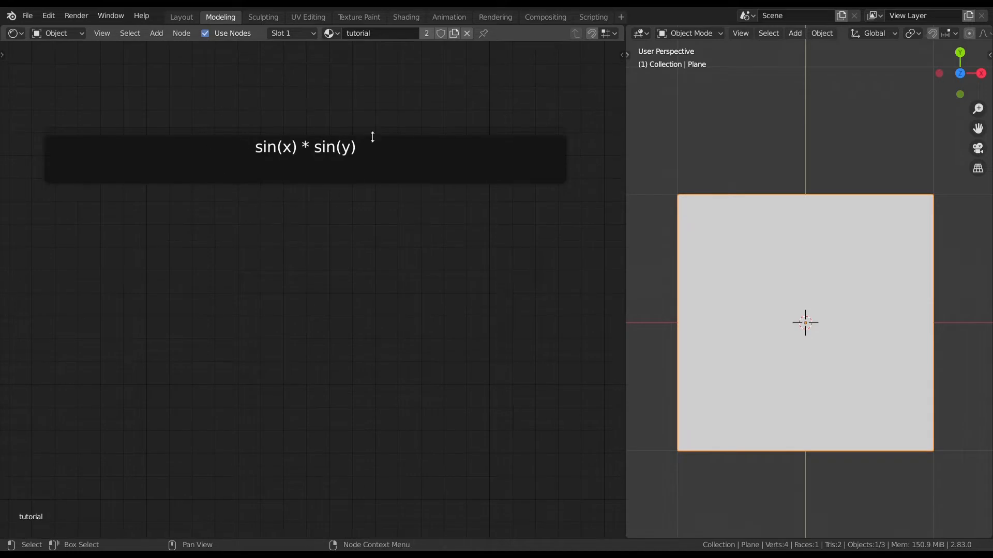
{"action": "key", "text": "shift+a"}
{"action": "left_click", "coordinate": [192, 295]}
{"action": "type", "text": "te"}
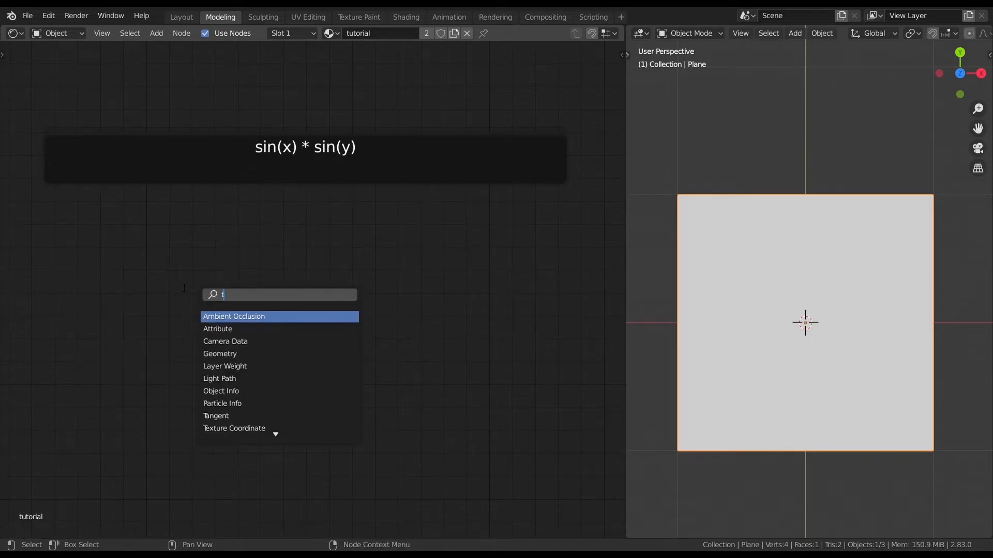
{"action": "left_click", "coordinate": [252, 329]}
{"action": "left_click", "coordinate": [167, 334]}
Preview the Texture Coordinate node's outputs on the plane, ending with the Object output connected to the viewer
{"action": "left_click", "coordinate": [189, 330], "text": "ctrl+shift"}
{"action": "middle_click_drag", "start_coordinate": [195, 317], "coordinate": [78, 268]}
{"action": "left_click", "coordinate": [95, 326], "text": "ctrl+shift"}
{"action": "left_click", "coordinate": [101, 327], "text": "ctrl+shift"}
{"action": "left_click", "coordinate": [108, 328], "text": "ctrl+shift"}
Insert a Separate XYZ node between the Texture Coordinate's Object output and the viewer
{"action": "middle_click_drag", "start_coordinate": [259, 319], "coordinate": [179, 299]}
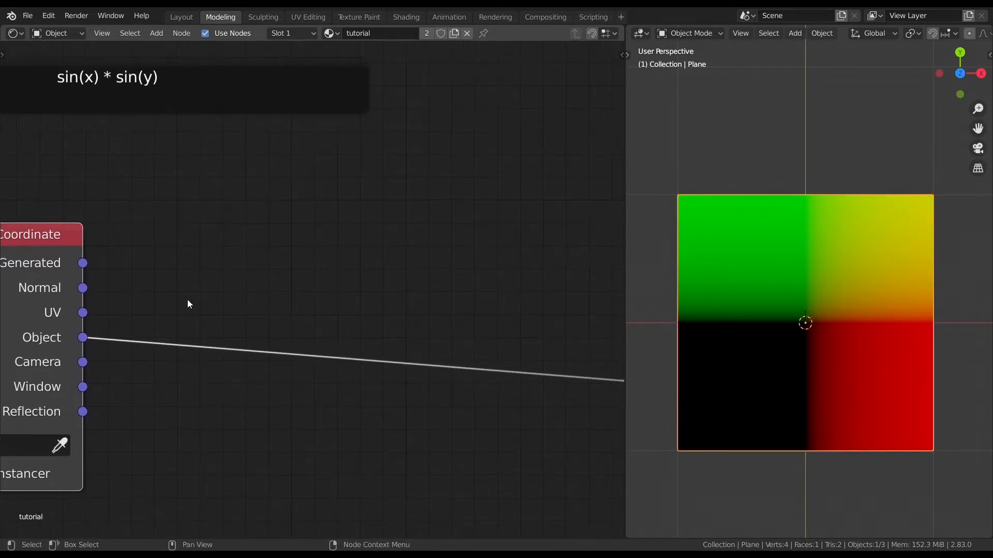
{"action": "key", "text": "shift+a"}
{"action": "left_click", "coordinate": [222, 299]}
{"action": "type", "text": "se"}
{"action": "left_click", "coordinate": [253, 379]}
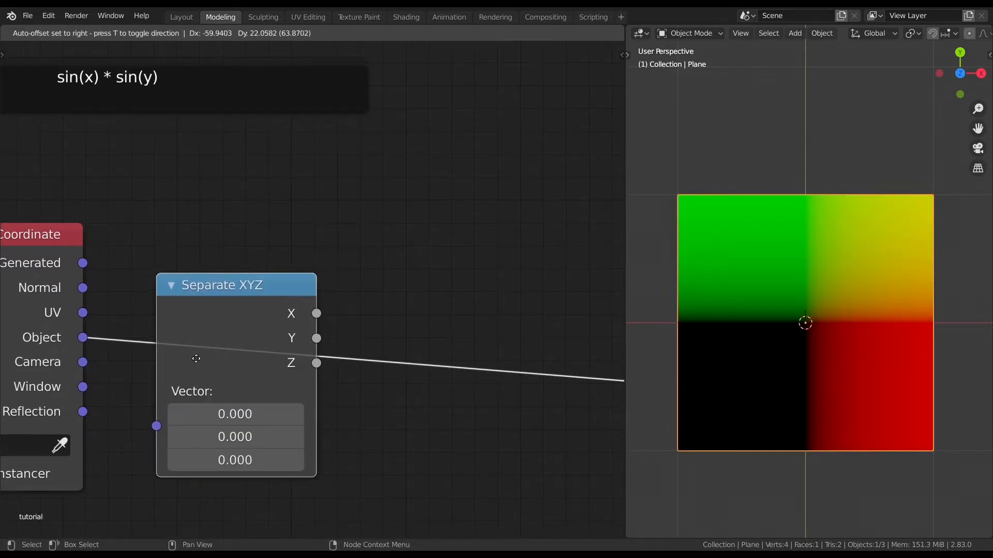
{"action": "left_click", "coordinate": [263, 361]}
Insert a Math node between the Separate XYZ node's X output and the viewer
{"action": "key", "text": "shift+a"}
{"action": "left_click", "coordinate": [262, 274]}
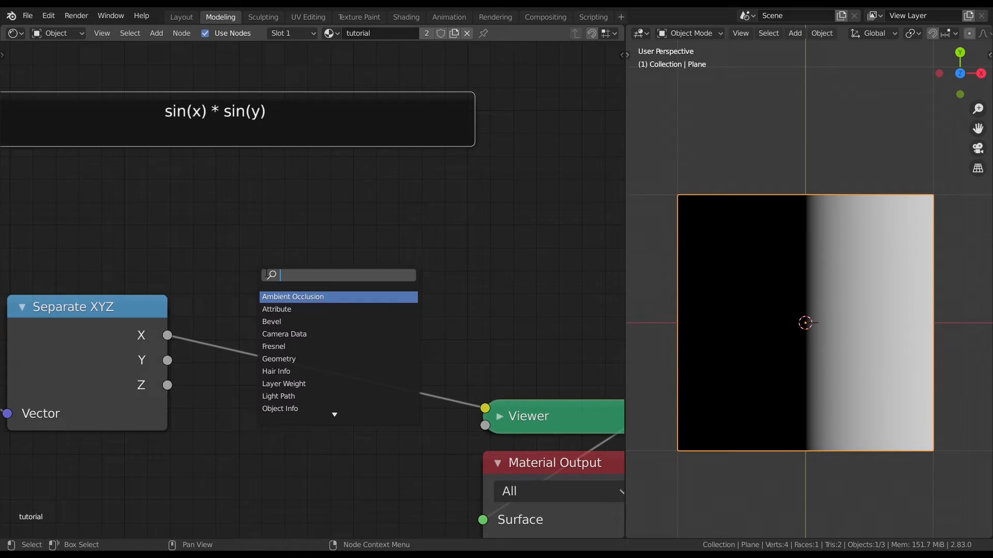
{"action": "type", "text": "math"}
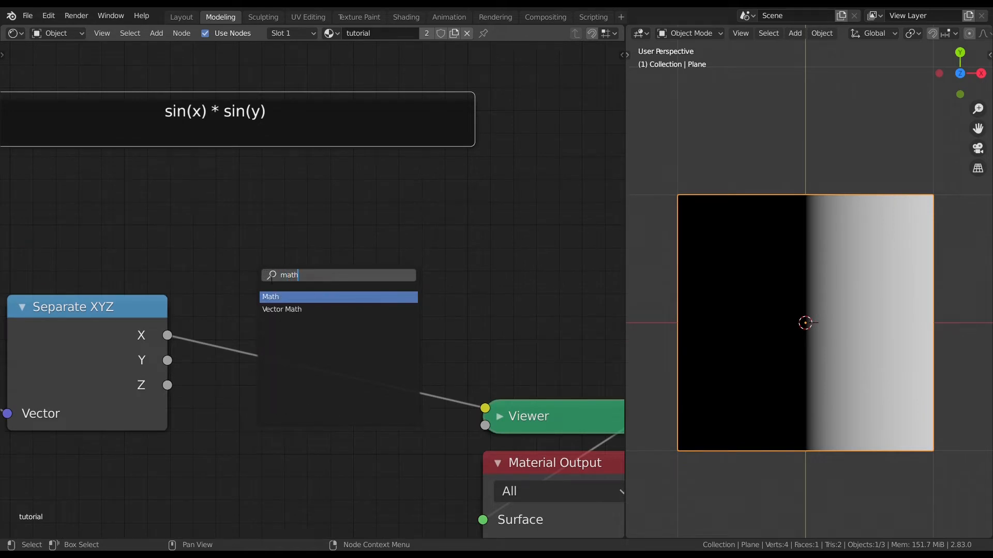
{"action": "left_click", "coordinate": [271, 297]}
{"action": "left_click", "coordinate": [272, 304]}
{"action": "left_click_drag", "start_coordinate": [284, 312], "coordinate": [288, 257]}
Set the inserted Math node's operation to Sine and move the Viewer and Material Output nodes farther along to make room
{"action": "left_click", "coordinate": [303, 308]}
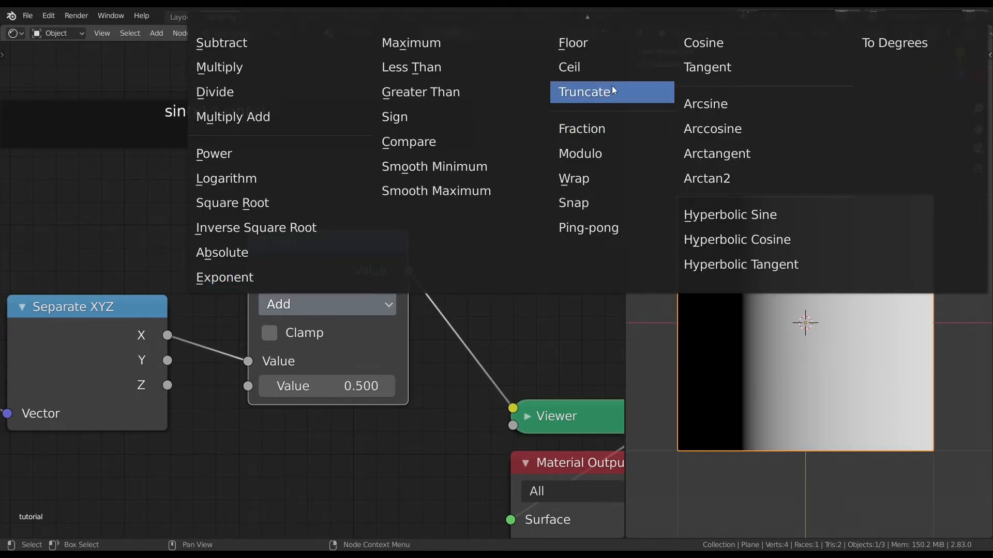
{"action": "scroll", "coordinate": [423, 326], "scroll_direction": "down", "scroll_amount": 2}
{"action": "middle_click_drag", "start_coordinate": [415, 339], "coordinate": [407, 362]}
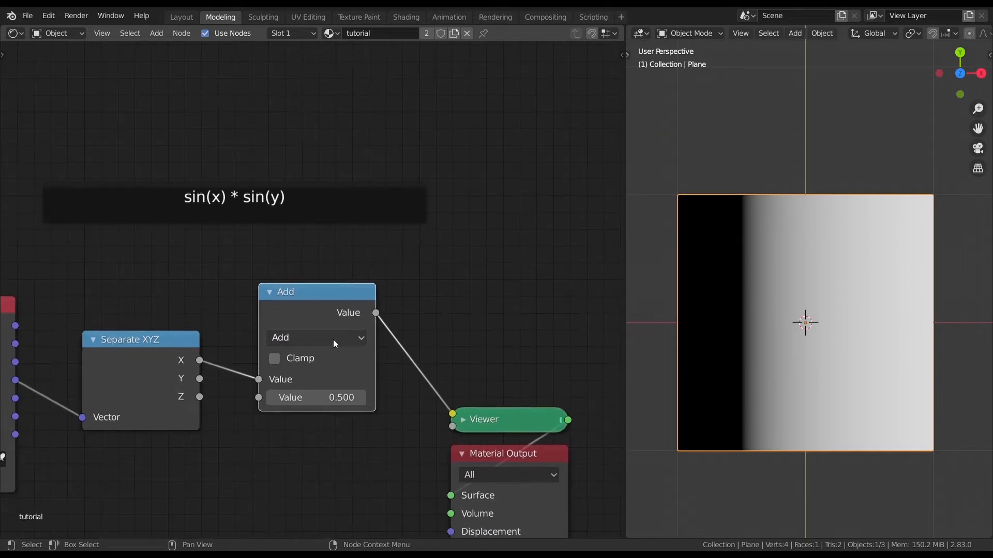
{"action": "left_click", "coordinate": [336, 339]}
{"action": "left_click", "coordinate": [581, 127]}
{"action": "middle_click_drag", "start_coordinate": [440, 306], "coordinate": [342, 239]}
{"action": "left_click_drag", "start_coordinate": [343, 290], "coordinate": [396, 440]}
{"action": "key", "text": "g"}
{"action": "left_click", "coordinate": [727, 321]}
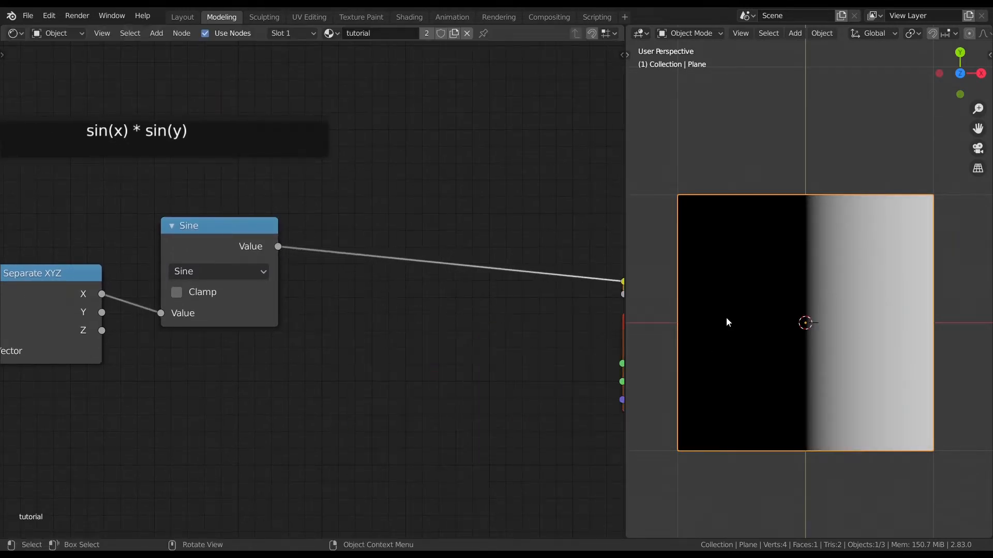
Duplicate the Sine node below the original, feed it from the Separate XYZ's Y output, and preview it on the plane
{"action": "middle_click_drag", "start_coordinate": [410, 295], "coordinate": [457, 347]}
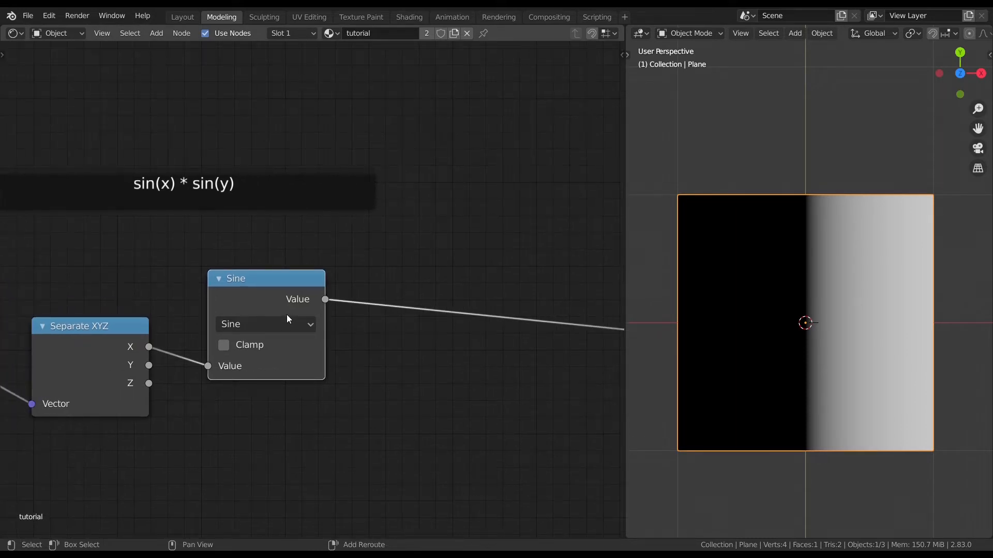
{"action": "key", "text": "shift+d"}
{"action": "left_click", "coordinate": [281, 450]}
{"action": "middle_click_drag", "start_coordinate": [310, 398], "coordinate": [378, 340]}
{"action": "left_click_drag", "start_coordinate": [217, 306], "coordinate": [271, 442]}
{"action": "middle_click_drag", "start_coordinate": [366, 306], "coordinate": [312, 293]}
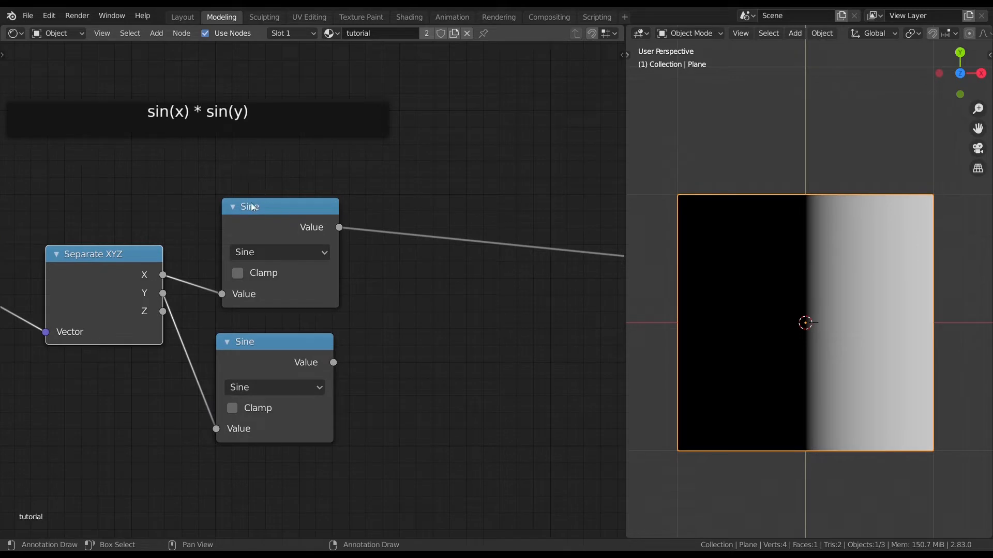
{"action": "left_click", "coordinate": [305, 355], "text": "ctrl+shift"}
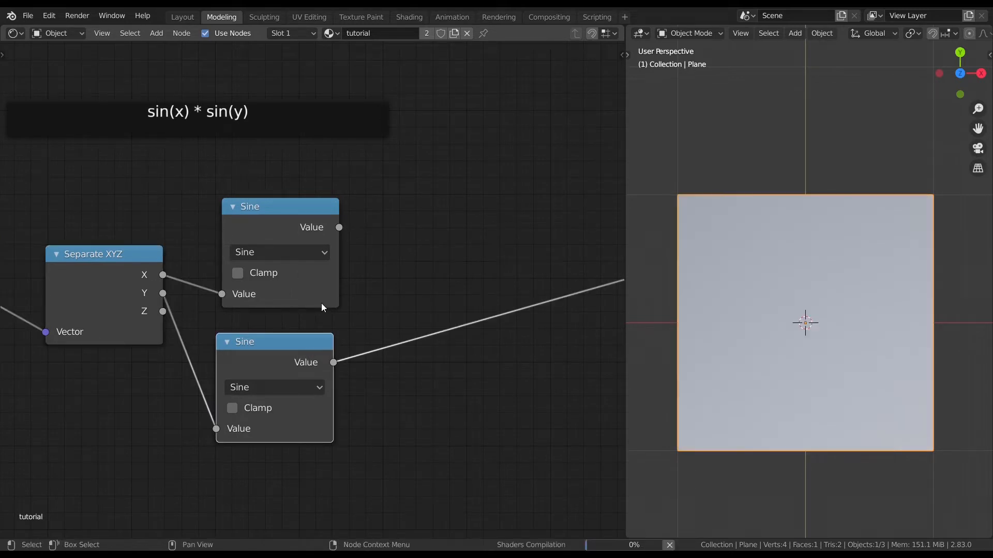
Insert a copy of the upper Sine node before the viewer, set it to Multiply, and connect both Sine outputs to it
{"action": "left_click", "coordinate": [257, 224]}
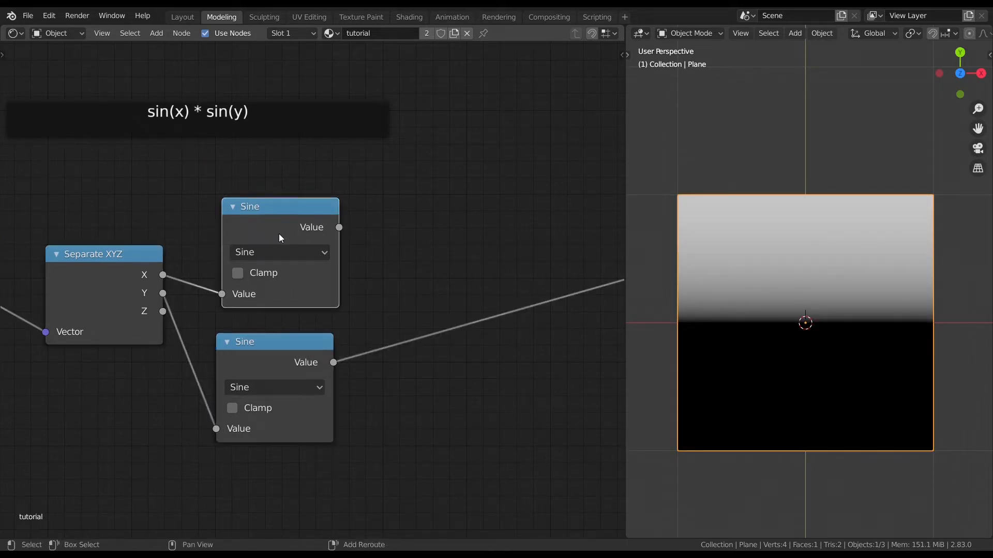
{"action": "key", "text": "shift+d"}
{"action": "left_click", "coordinate": [450, 259]}
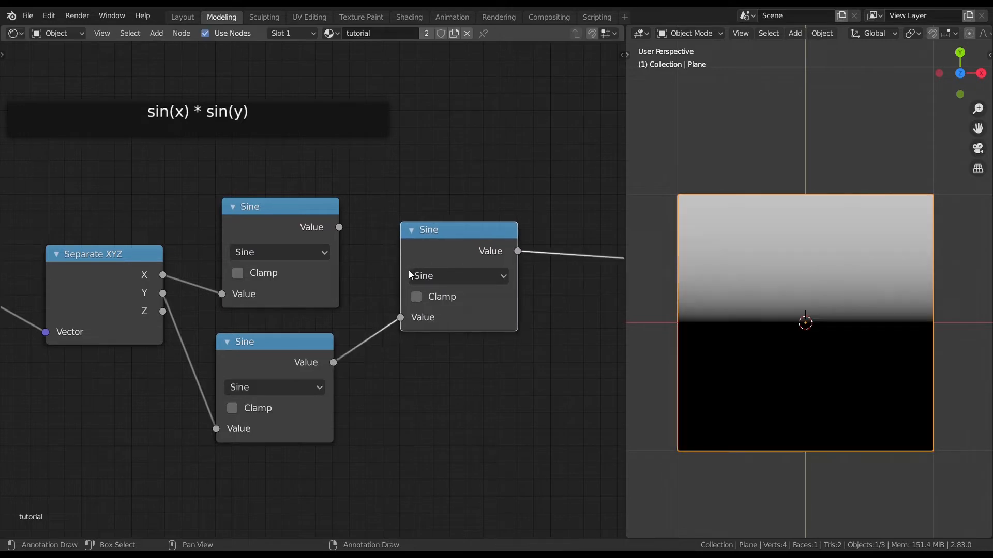
{"action": "left_click", "coordinate": [414, 276]}
{"action": "left_click", "coordinate": [433, 408]}
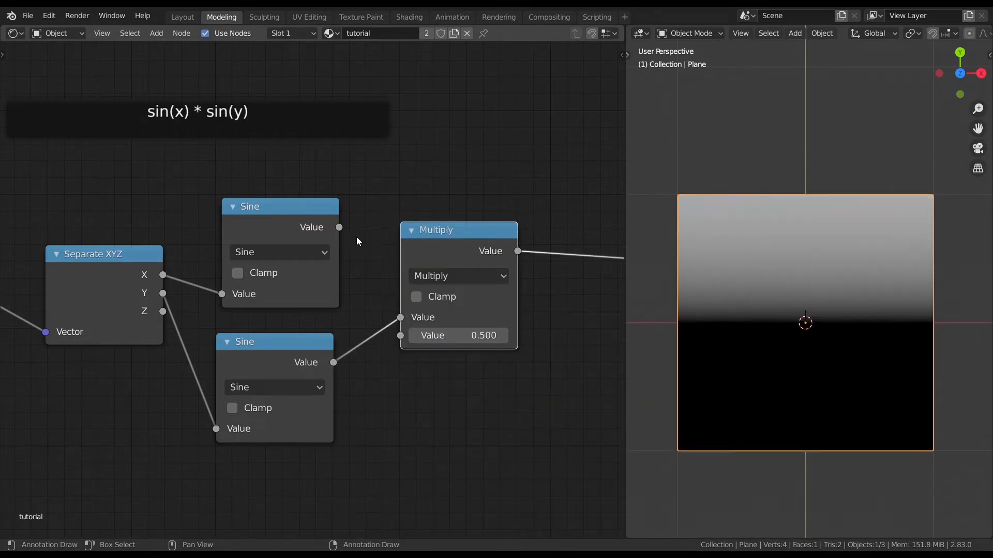
{"action": "left_click_drag", "start_coordinate": [339, 227], "coordinate": [401, 317]}
{"action": "scroll", "coordinate": [272, 95], "scroll_direction": "down", "scroll_amount": 1}
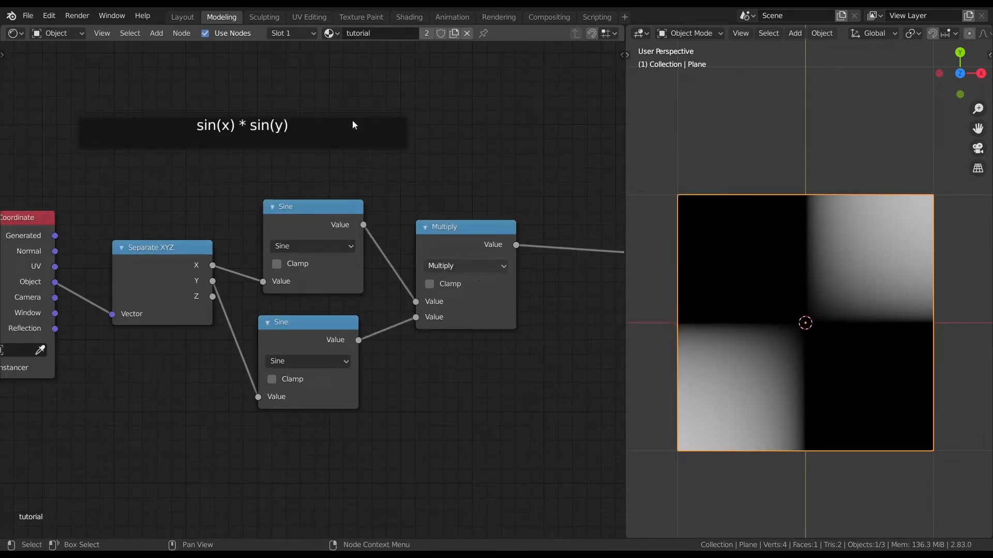
{"action": "scroll", "coordinate": [528, 178], "scroll_direction": "down", "scroll_amount": 1}
{"action": "scroll", "coordinate": [529, 177], "scroll_direction": "up", "scroll_amount": 1}
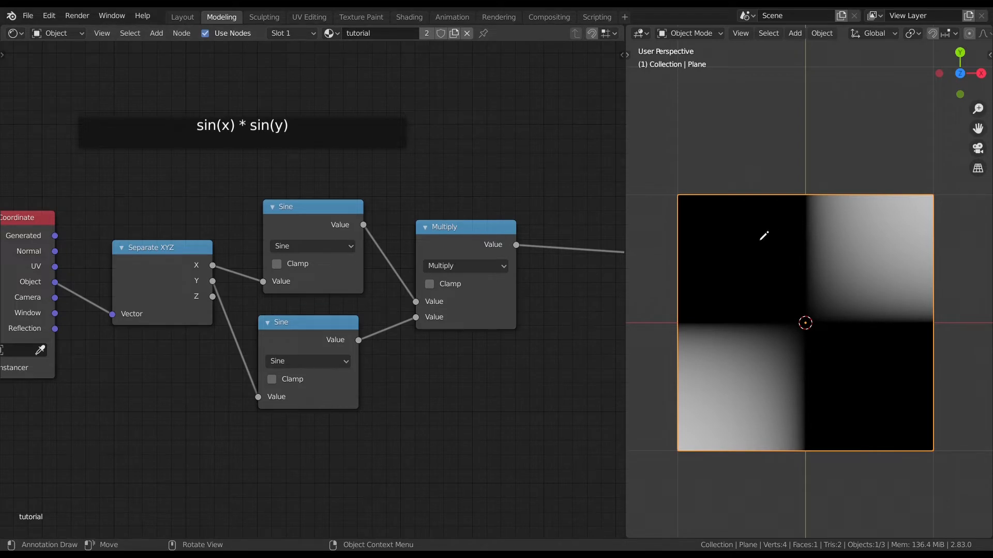
Insert a copy of the Multiply node between Multiply and the viewer, and set its operation to Greater Than
{"action": "left_click", "coordinate": [459, 242]}
{"action": "key", "text": "shift+d"}
{"action": "left_click", "coordinate": [578, 259]}
{"action": "middle_click_drag", "start_coordinate": [564, 252], "coordinate": [323, 250]}
{"action": "left_click", "coordinate": [395, 265]}
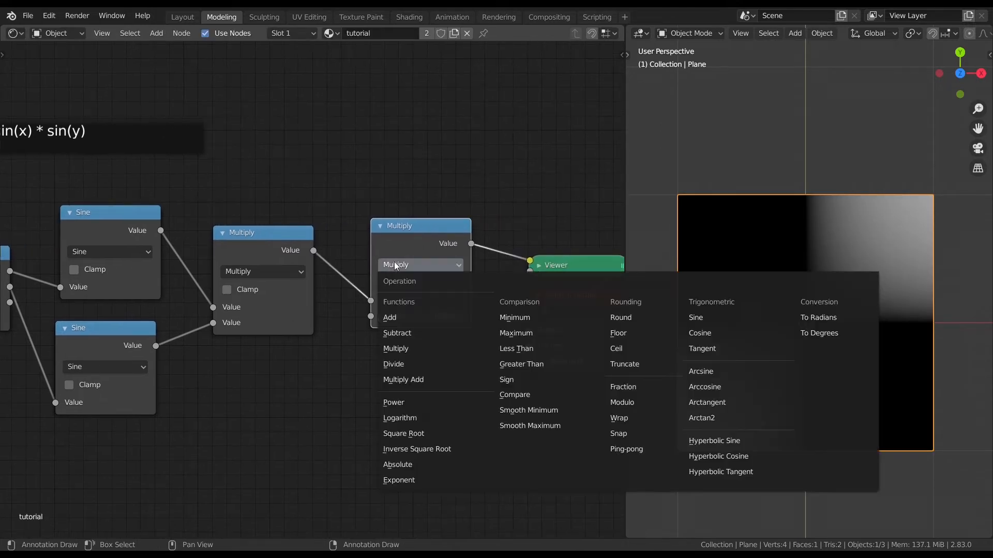
{"action": "left_click", "coordinate": [528, 364]}
Try various thresholds on the Greater Than node, ending with the threshold set to 0
{"action": "left_click", "coordinate": [436, 316]}
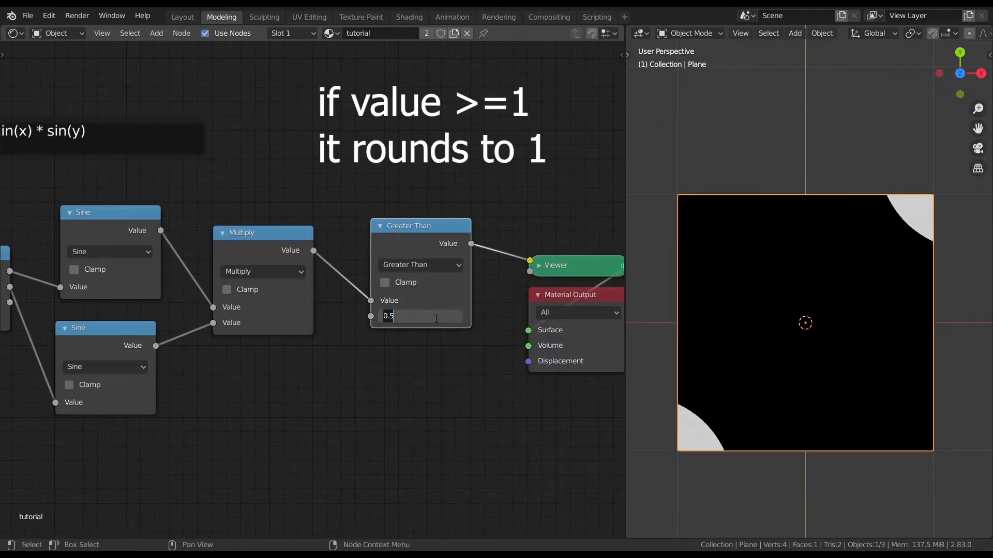
{"action": "key", "text": "Return"}
{"action": "left_click_drag", "start_coordinate": [430, 317], "coordinate": [429, 316]}
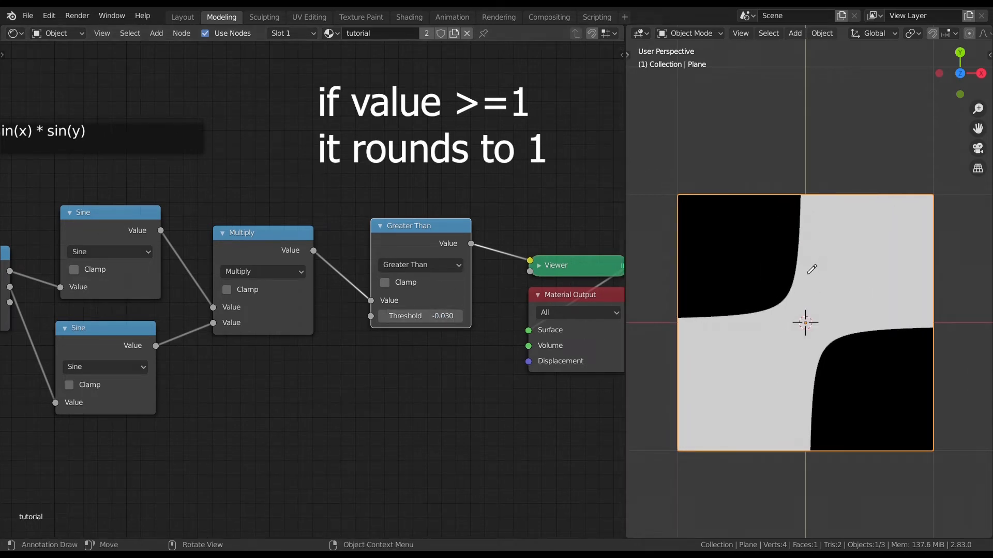
{"action": "left_click_drag", "start_coordinate": [429, 316], "coordinate": [433, 316]}
{"action": "left_click", "coordinate": [433, 316]}
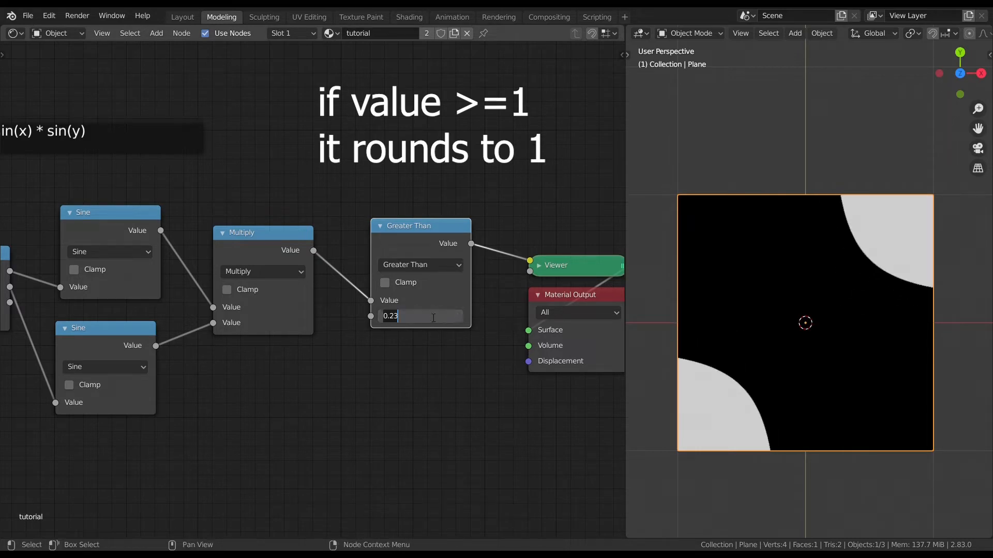
{"action": "type", "text": "0"}
{"action": "key", "text": "Return"}
{"action": "scroll", "coordinate": [475, 286], "scroll_direction": "down", "scroll_amount": 4}
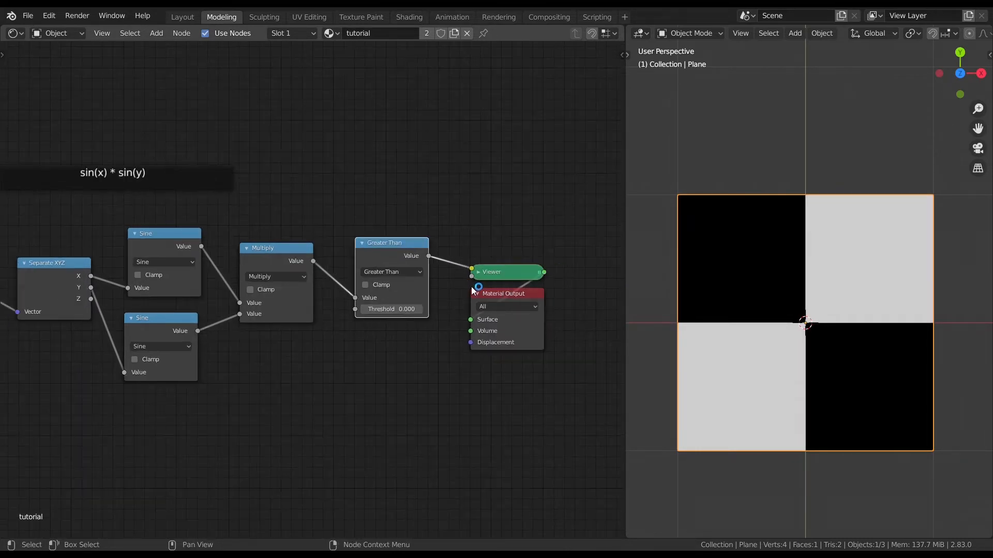
{"action": "scroll", "coordinate": [472, 288], "scroll_direction": "up", "scroll_amount": 3}
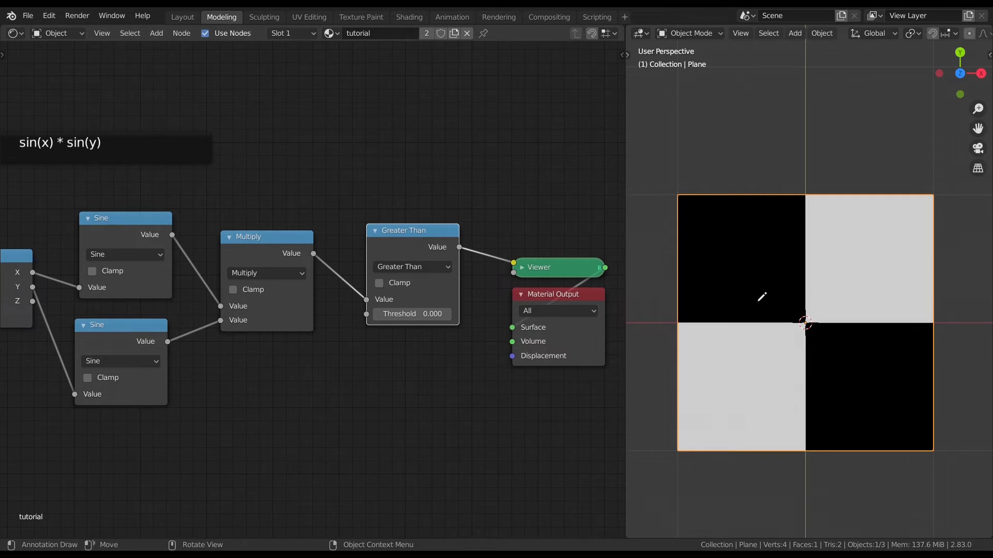
{"action": "scroll", "coordinate": [553, 323], "scroll_direction": "down", "scroll_amount": 3}
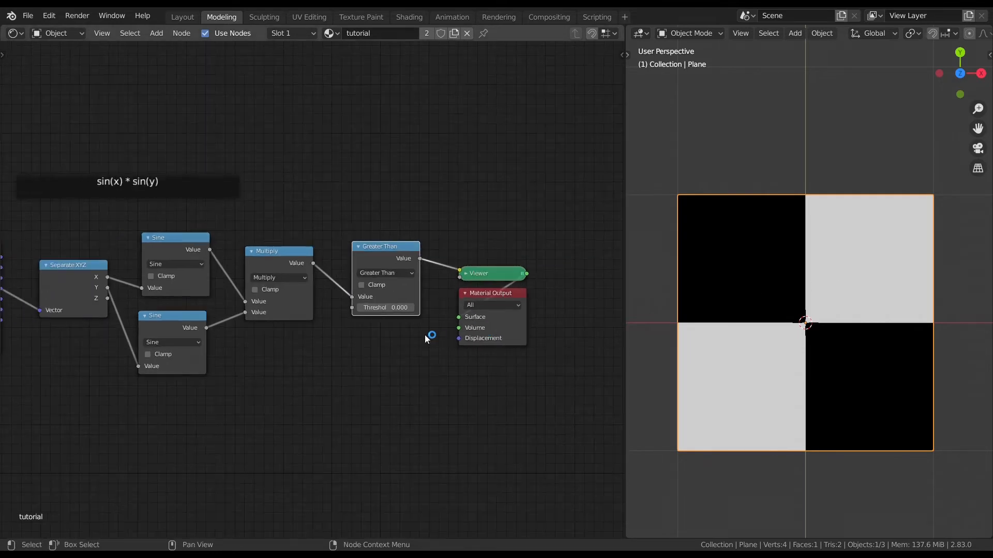
{"action": "scroll", "coordinate": [413, 321], "scroll_direction": "up", "scroll_amount": 4}
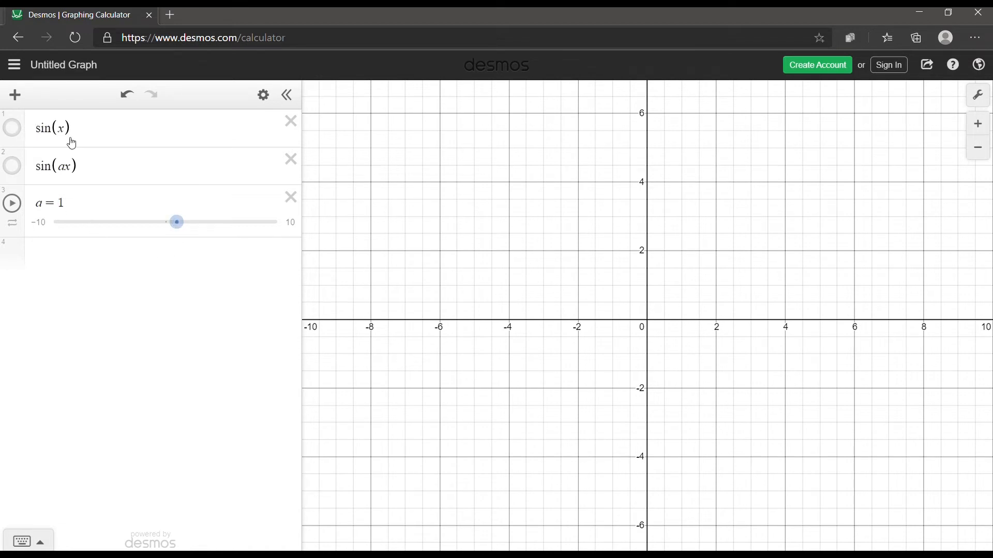
In the Desmos graphing calculator, plot sin(x), swap it for sin(ax), and vary a to examine how it changes the wave
{"action": "left_click", "coordinate": [13, 131]}
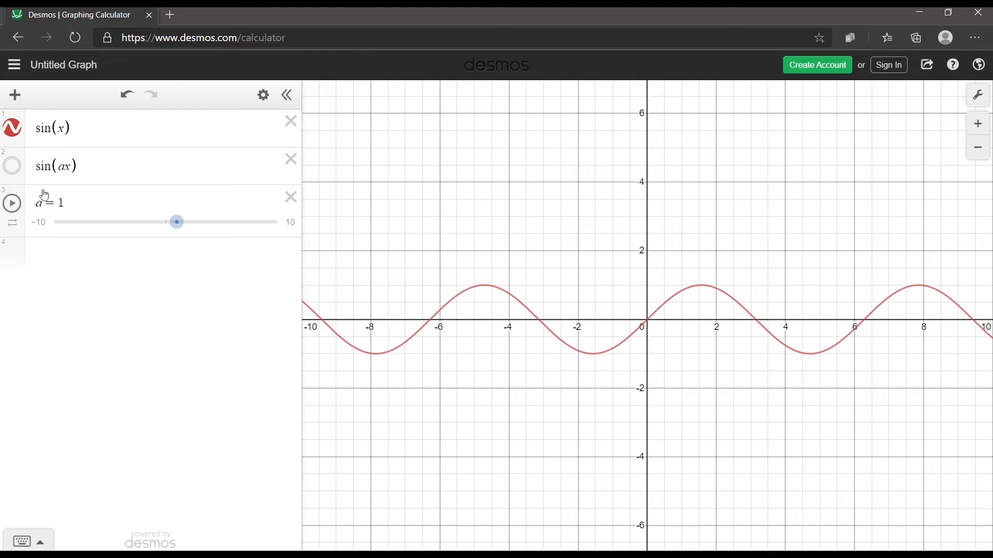
{"action": "left_click", "coordinate": [15, 132]}
{"action": "left_click", "coordinate": [16, 174]}
{"action": "left_click_drag", "start_coordinate": [195, 237], "coordinate": [210, 258]}
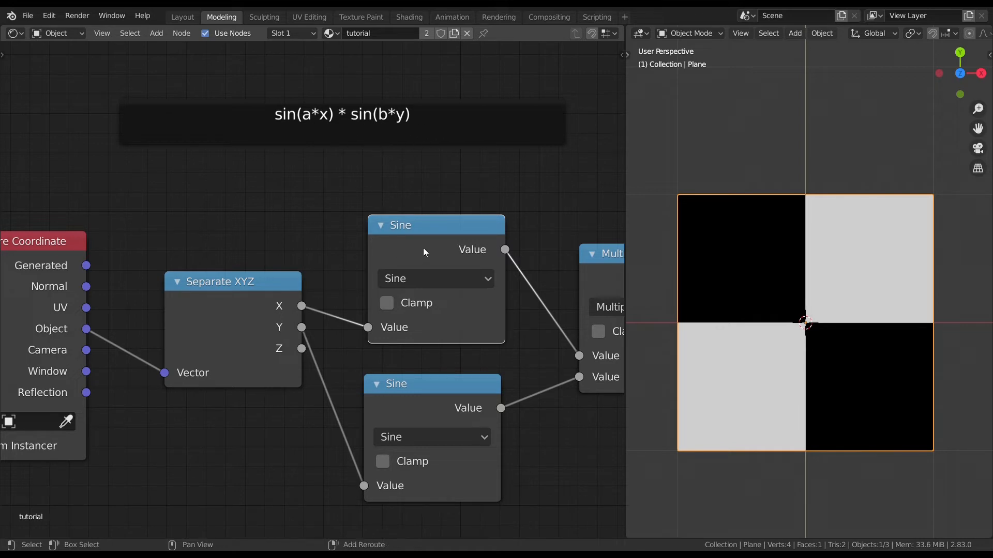
Insert a Multiply node, copied from the upper Sine, between the X output and that Sine, and set its value to 7.6
{"action": "key", "text": "shift+d"}
{"action": "left_click", "coordinate": [263, 154]}
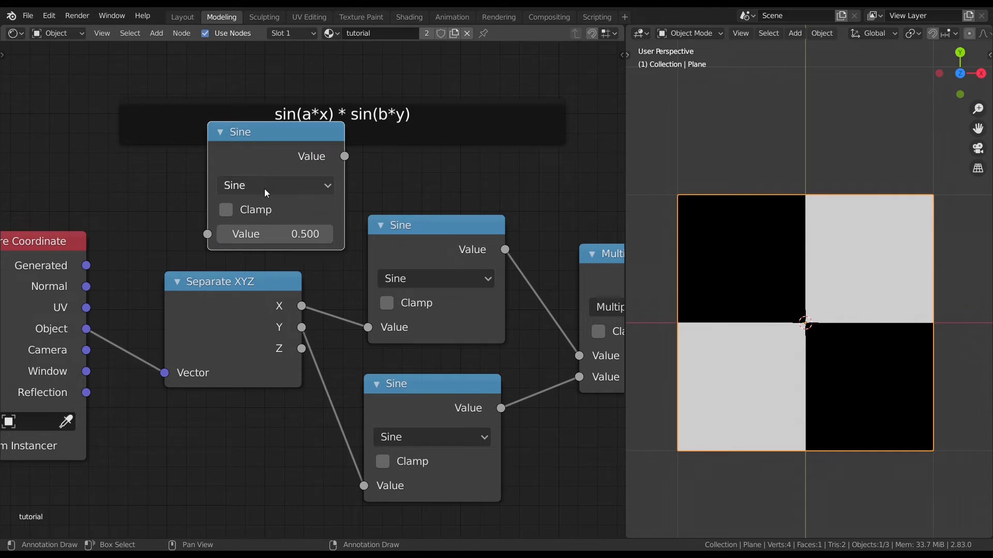
{"action": "left_click", "coordinate": [265, 186]}
{"action": "left_click", "coordinate": [253, 298]}
{"action": "left_click_drag", "start_coordinate": [256, 167], "coordinate": [428, 267]}
{"action": "left_click_drag", "start_coordinate": [464, 416], "coordinate": [573, 437]}
{"action": "left_click_drag", "start_coordinate": [460, 356], "coordinate": [486, 357]}
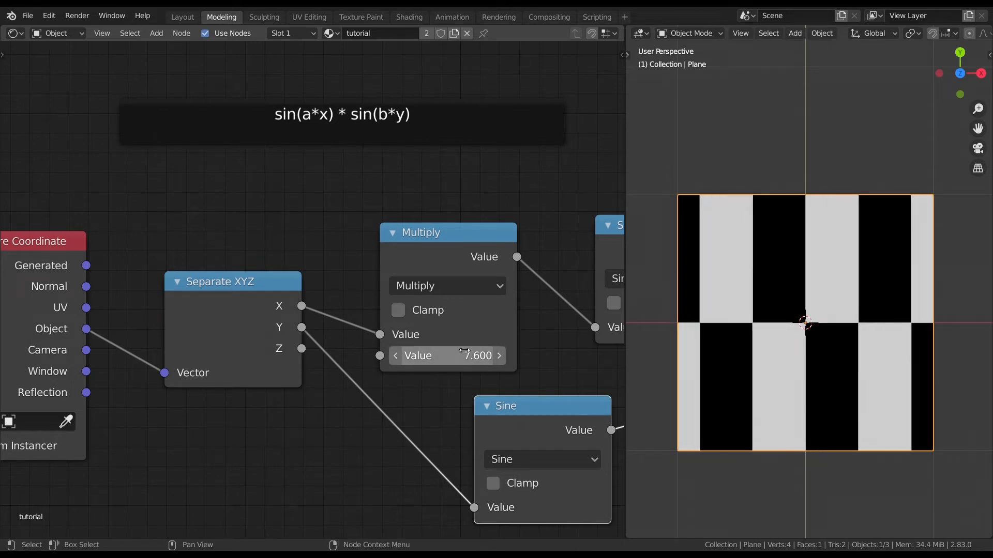
Insert a copy of the new Multiply node between the Y output and the lower Sine, and set its value to 11.2
{"action": "key", "text": "shift+d"}
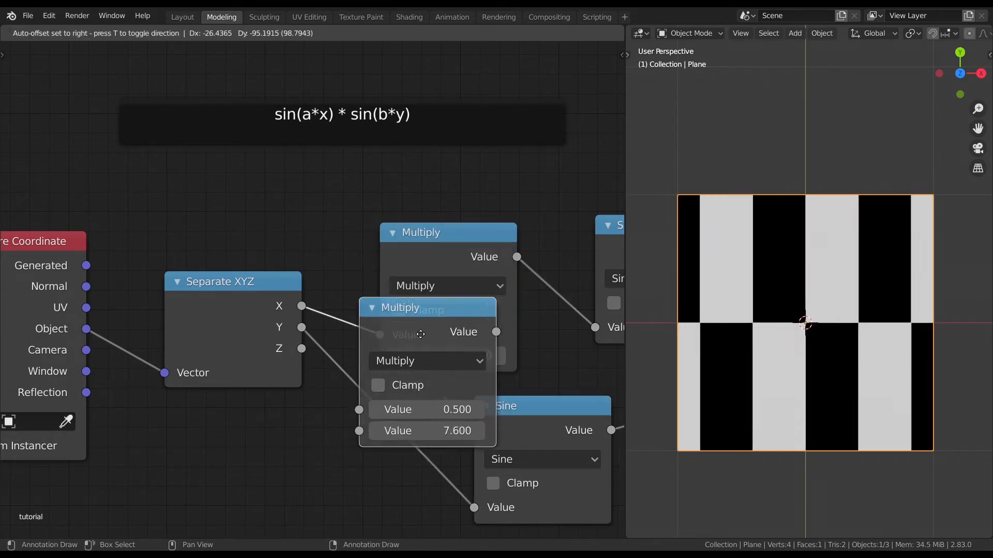
{"action": "left_click", "coordinate": [444, 369]}
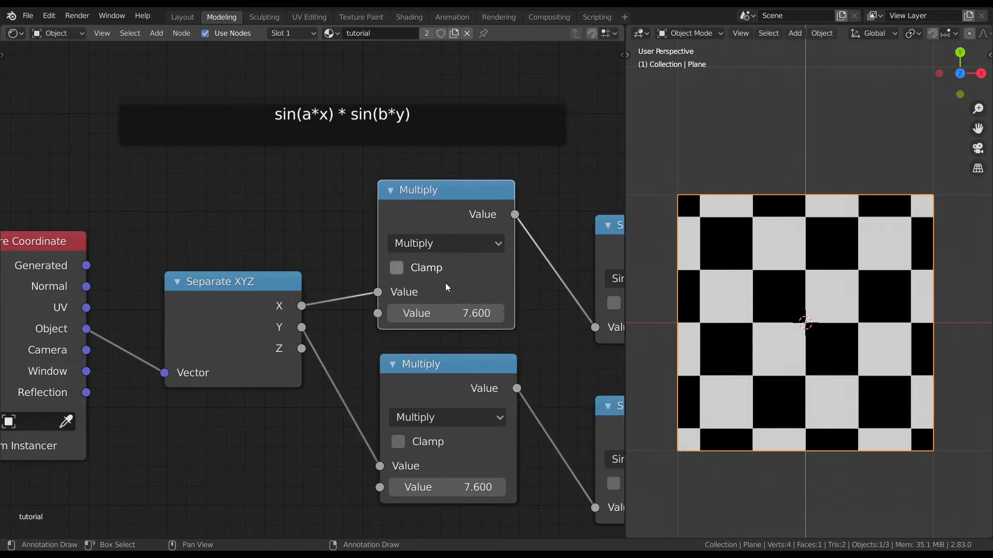
{"action": "mouse_move", "coordinate": [447, 487]}
{"action": "left_mouse_down"}
{"action": "mouse_move", "coordinate": [456, 487]}
{"action": "mouse_move", "coordinate": [430, 487]}
{"action": "mouse_move", "coordinate": [446, 486]}
{"action": "left_mouse_up"}
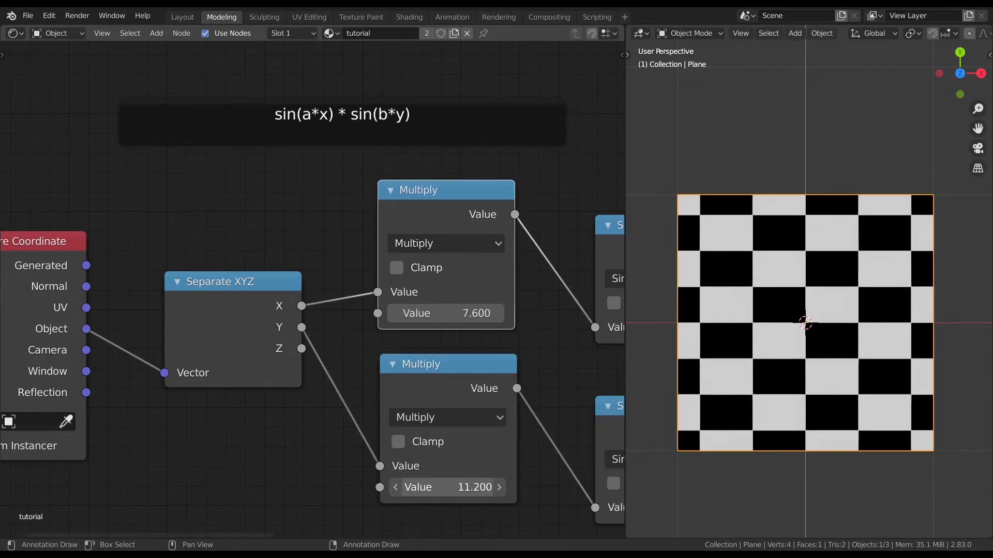
Set the value of both Multiply nodes feeding the Sine nodes to 1
{"action": "left_click", "coordinate": [446, 485]}
{"action": "type", "text": "1"}
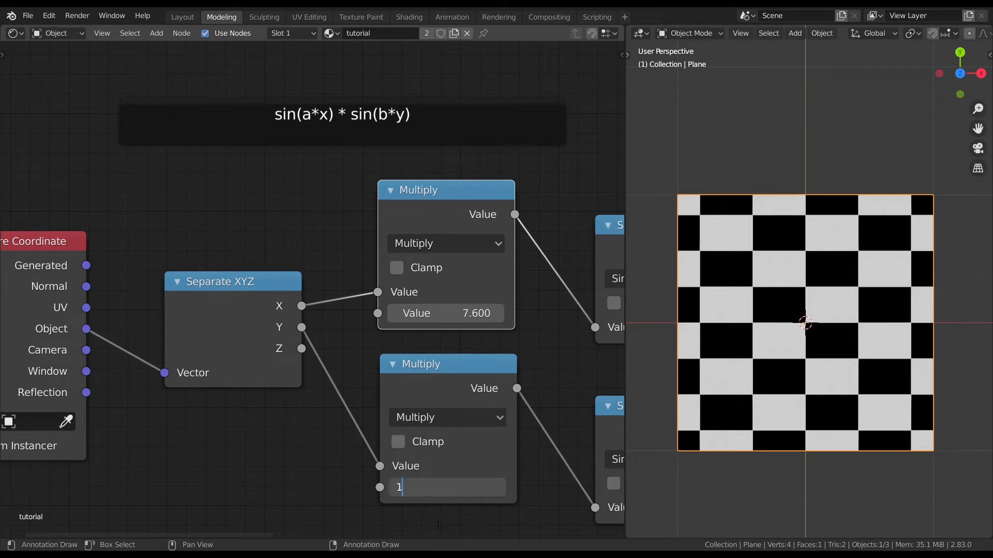
{"action": "key", "text": "Return"}
{"action": "left_click", "coordinate": [445, 313]}
{"action": "type", "text": "1"}
{"action": "key", "text": "Return"}
Make room between the Texture Coordinate and Separate XYZ nodes, and add a Vector Math node above their link
{"action": "scroll", "coordinate": [274, 422], "scroll_direction": "down", "scroll_amount": 3}
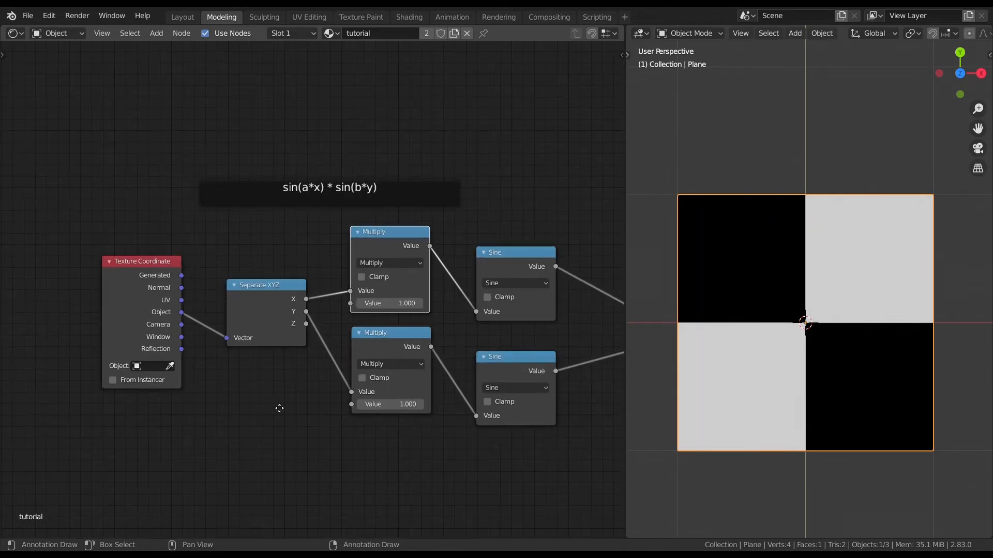
{"action": "left_click_drag", "start_coordinate": [268, 305], "coordinate": [131, 305]}
{"action": "scroll", "coordinate": [266, 246], "scroll_direction": "up", "scroll_amount": 6}
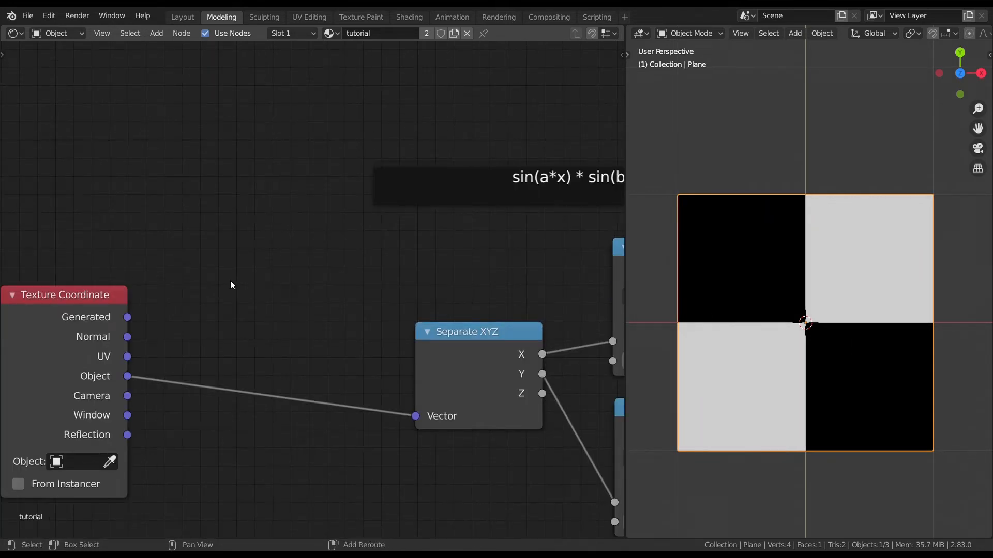
{"action": "key", "text": "shift+a"}
{"action": "left_click", "coordinate": [232, 280]}
{"action": "type", "text": "Vec"}
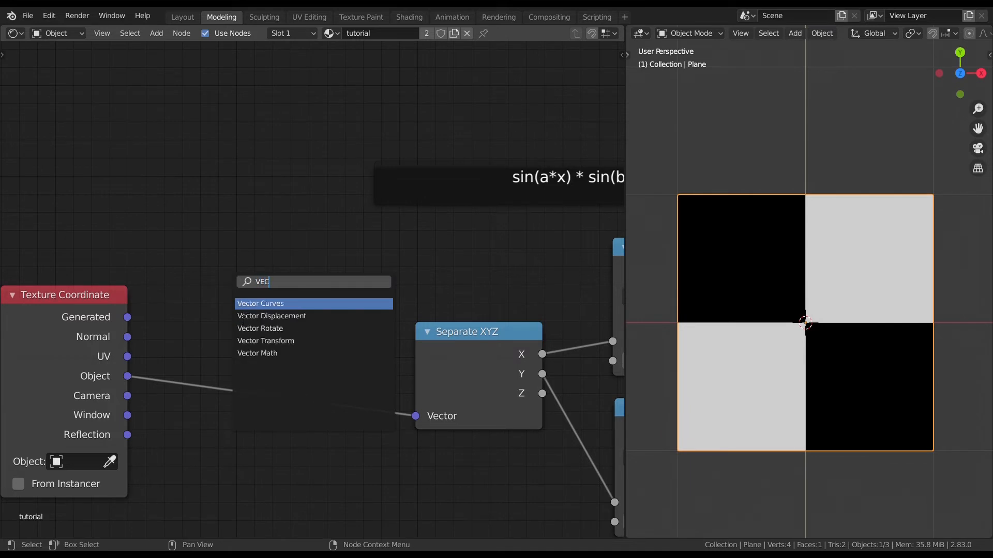
{"action": "left_click", "coordinate": [269, 351]}
{"action": "left_click", "coordinate": [253, 192]}
Set the Vector Math node to Scale and insert it between the Texture Coordinate's Object output and Separate XYZ
{"action": "left_click", "coordinate": [253, 192]}
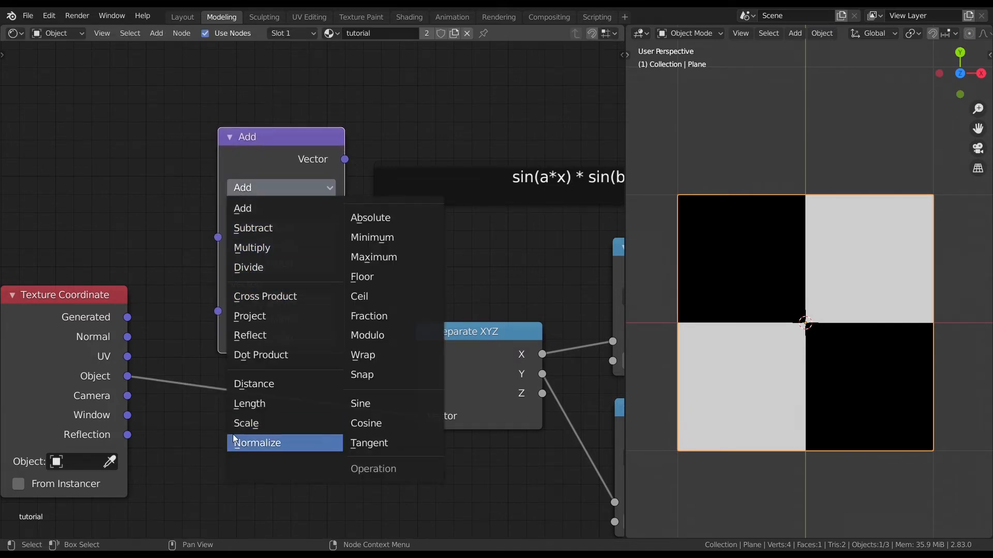
{"action": "left_click", "coordinate": [243, 423]}
{"action": "key", "text": "g"}
{"action": "left_click", "coordinate": [262, 339]}
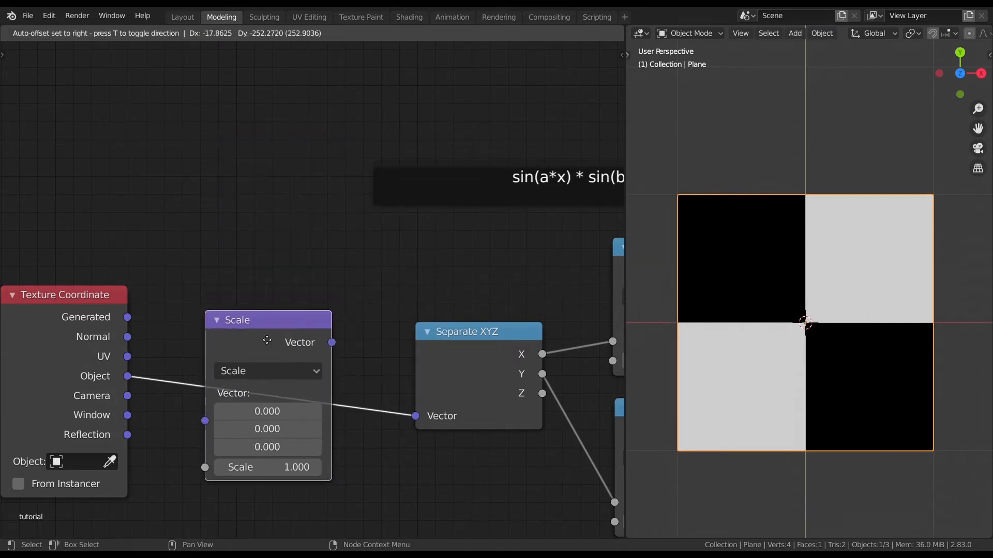
Try out different factors on the vector Scale node and cancel the change
{"action": "scroll", "coordinate": [288, 351], "scroll_direction": "down", "scroll_amount": 1}
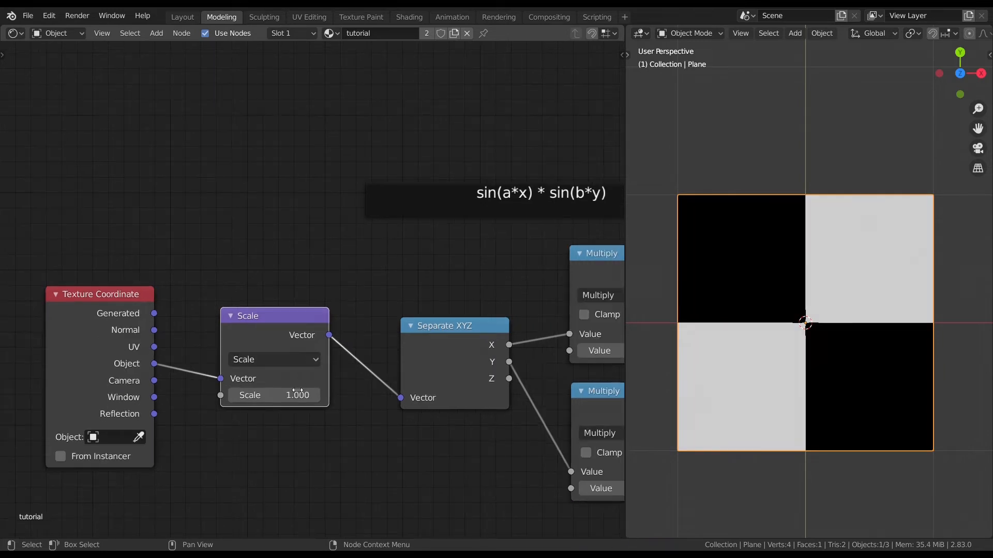
{"action": "mouse_move", "coordinate": [266, 397]}
{"action": "left_mouse_down"}
{"action": "mouse_move", "coordinate": [310, 397]}
{"action": "mouse_move", "coordinate": [265, 397]}
{"action": "left_mouse_up"}
{"action": "right_click", "coordinate": [266, 397]}
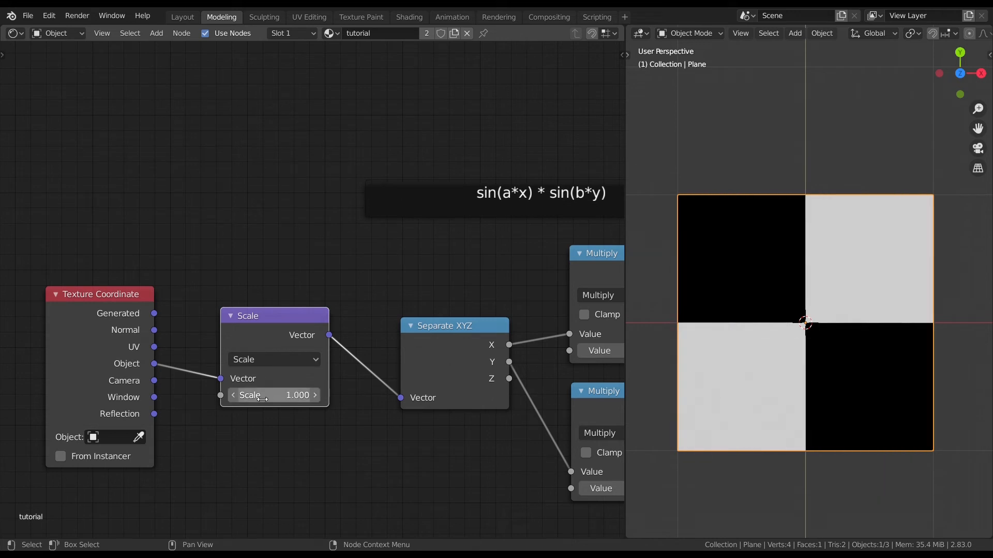
{"action": "scroll", "coordinate": [374, 355], "scroll_direction": "down", "scroll_amount": 3}
{"action": "middle_click_drag", "start_coordinate": [383, 305], "coordinate": [63, 306]}
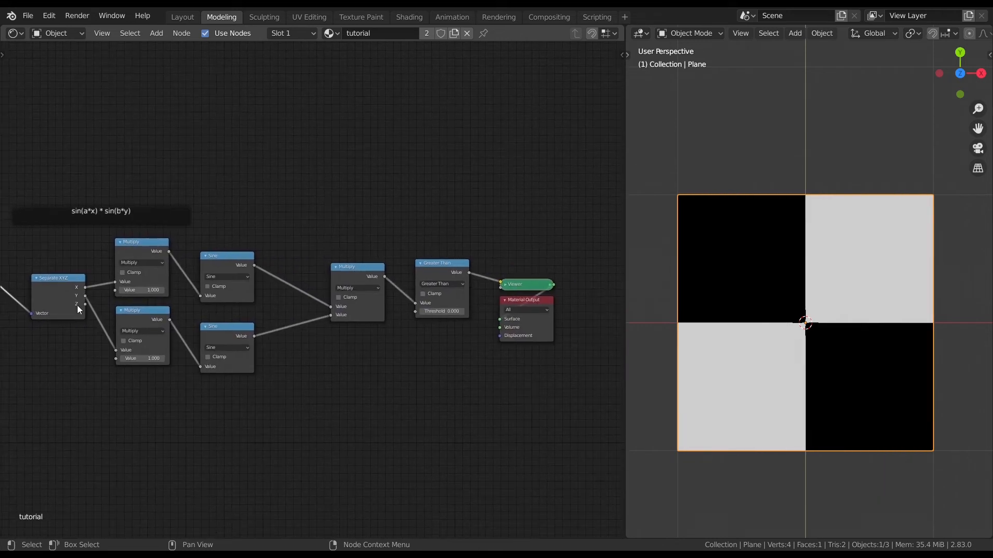
Move the Viewer and Material Output nodes away from the Greater Than node to make room for another node
{"action": "scroll", "coordinate": [379, 327], "scroll_direction": "up", "scroll_amount": 3}
{"action": "scroll", "coordinate": [340, 337], "scroll_direction": "down", "scroll_amount": 4}
{"action": "middle_click_drag", "start_coordinate": [215, 317], "coordinate": [397, 342]}
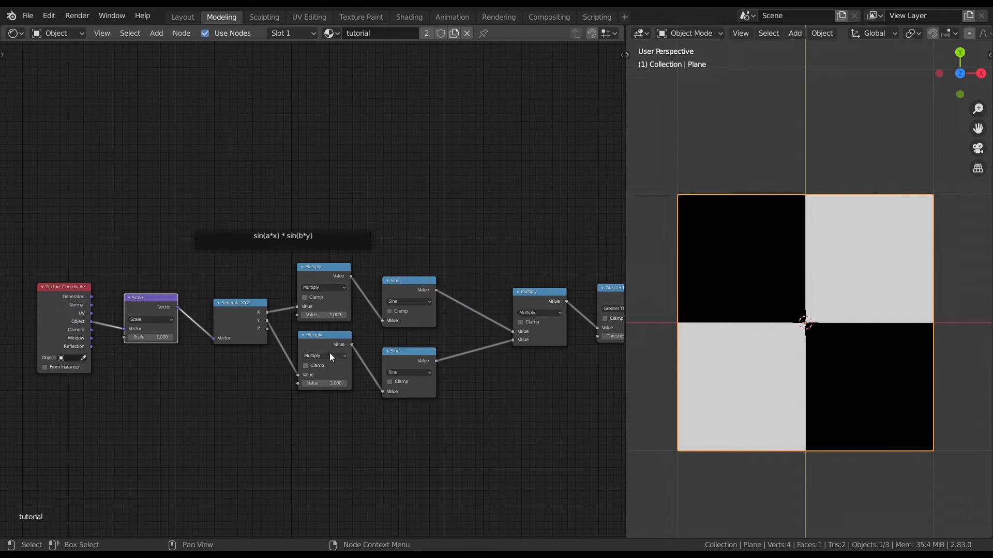
{"action": "middle_click_drag", "start_coordinate": [442, 357], "coordinate": [83, 341]}
{"action": "left_click_drag", "start_coordinate": [316, 263], "coordinate": [403, 385]}
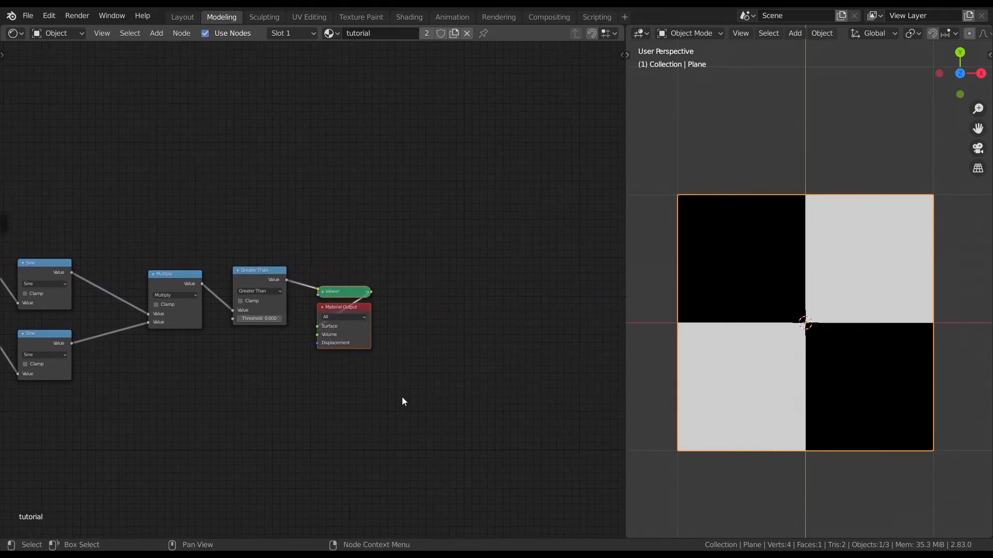
{"action": "key", "text": "g"}
{"action": "left_click", "coordinate": [512, 416]}
Add a MixRGB node after the Greater Than node and connect the Greater Than value to its Fac input
{"action": "key", "text": "shift+a"}
{"action": "left_click", "coordinate": [405, 359]}
{"action": "type", "text": "MIX"}
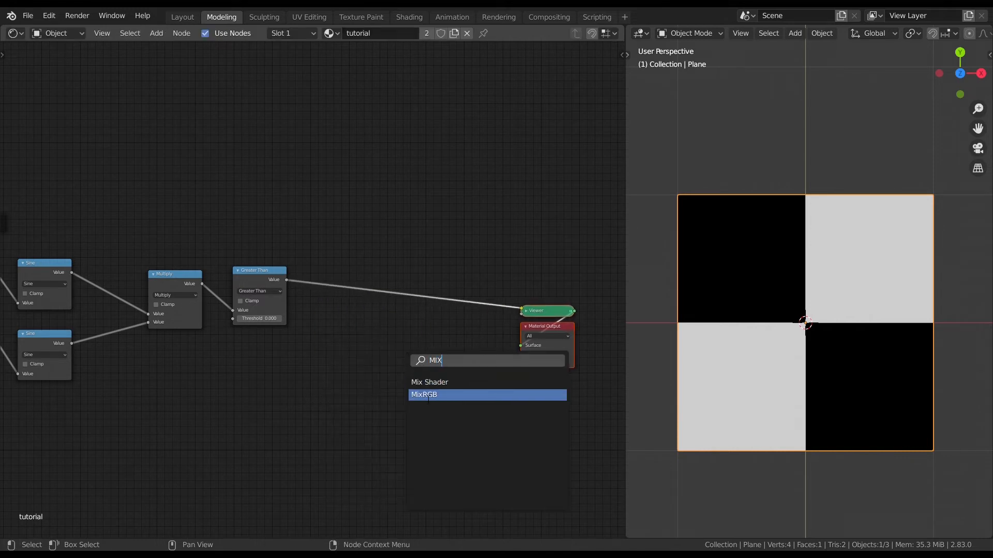
{"action": "left_click", "coordinate": [429, 395]}
{"action": "left_click", "coordinate": [364, 365]}
{"action": "left_click_drag", "start_coordinate": [287, 280], "coordinate": [344, 369]}
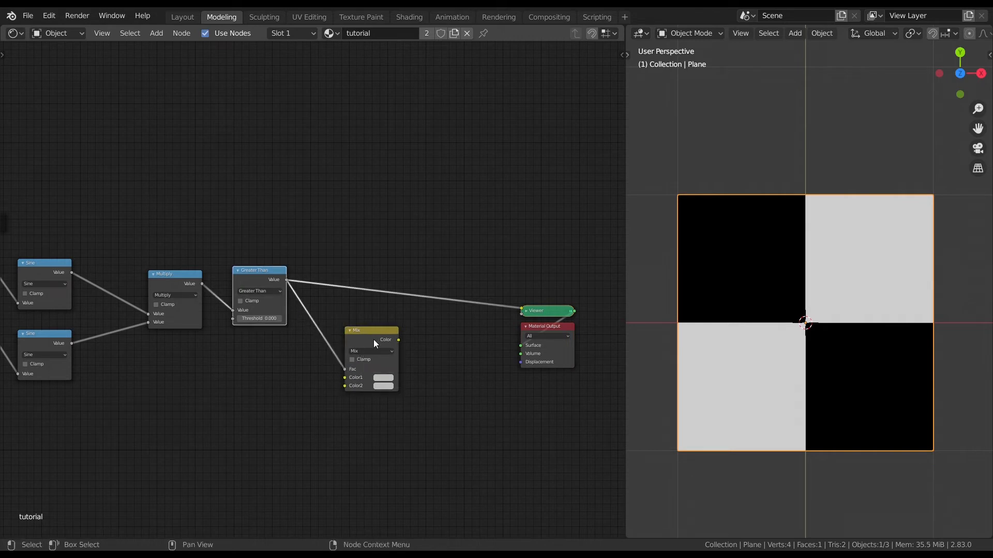
Preview the Mix node and set its Color1 to red and Color2 to green
{"action": "left_click", "coordinate": [374, 343], "text": "ctrl+shift"}
{"action": "scroll", "coordinate": [402, 375], "scroll_direction": "up", "scroll_amount": 6}
{"action": "middle_click_drag", "start_coordinate": [402, 375], "coordinate": [442, 330]}
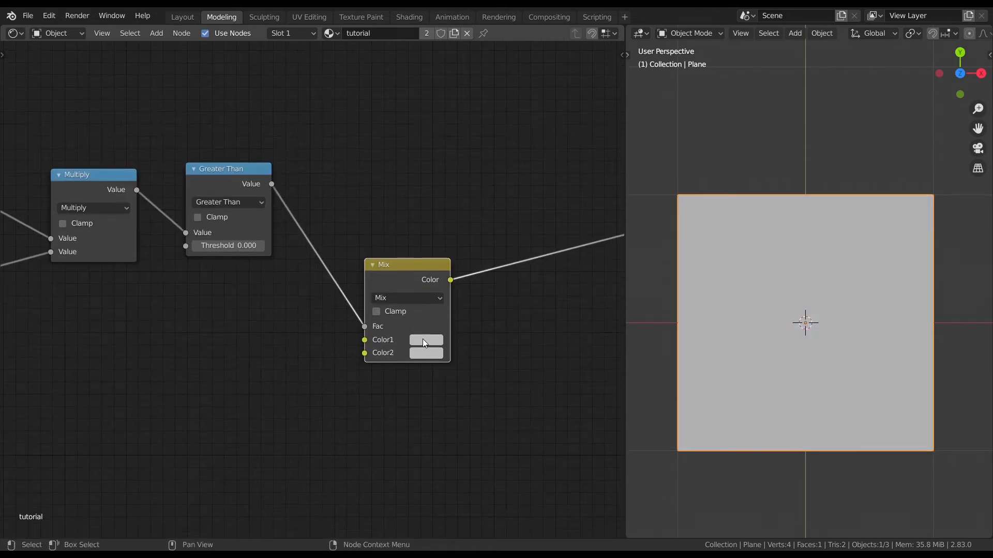
{"action": "left_click", "coordinate": [423, 340]}
{"action": "left_click", "coordinate": [458, 254]}
{"action": "left_click", "coordinate": [425, 352]}
{"action": "left_click", "coordinate": [430, 181]}
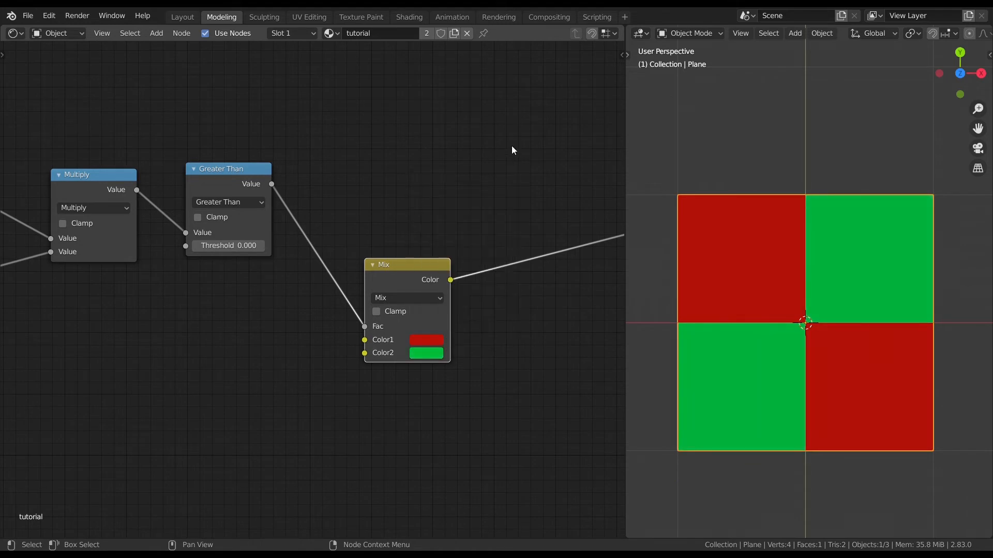
Preview the Greater Than node and set the factor of the vector Scale node to 5
{"action": "scroll", "coordinate": [481, 355], "scroll_direction": "down", "scroll_amount": 1}
{"action": "middle_click_drag", "start_coordinate": [481, 356], "coordinate": [540, 438]}
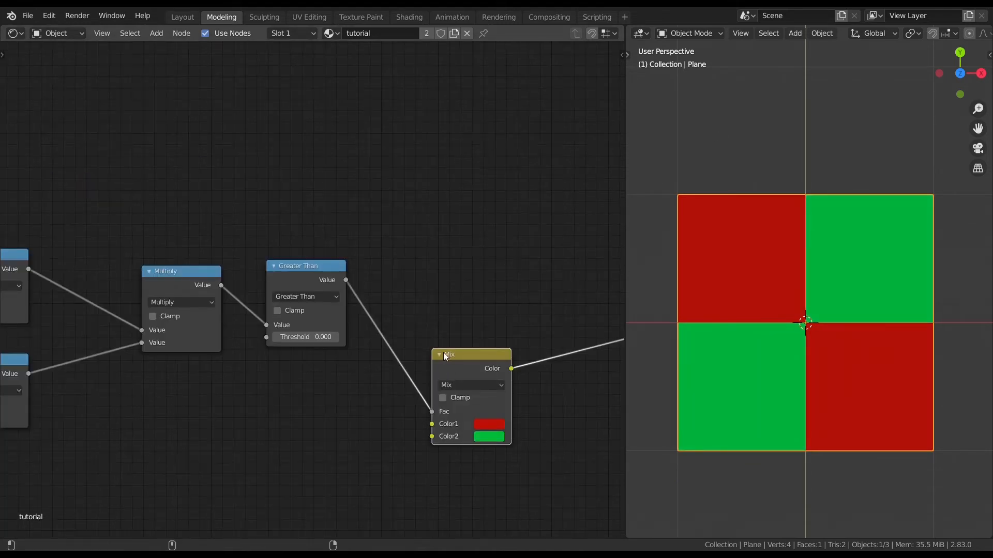
{"action": "scroll", "coordinate": [424, 297], "scroll_direction": "down", "scroll_amount": 1}
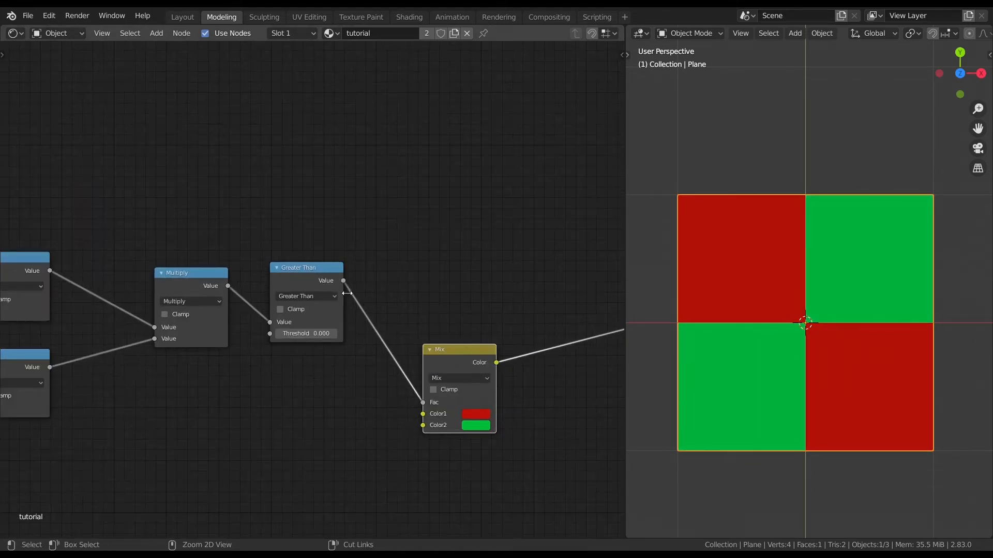
{"action": "left_click", "coordinate": [327, 293], "text": "ctrl+shift"}
{"action": "scroll", "coordinate": [139, 234], "scroll_direction": "down", "scroll_amount": 3}
{"action": "middle_click_drag", "start_coordinate": [137, 232], "coordinate": [621, 254]}
{"action": "scroll", "coordinate": [290, 305], "scroll_direction": "up", "scroll_amount": 4}
{"action": "left_click_drag", "start_coordinate": [332, 350], "coordinate": [393, 349]}
Try out a slightly different threshold on the Greater Than node
{"action": "middle_click_drag", "start_coordinate": [610, 321], "coordinate": [53, 290]}
{"action": "middle_click_drag", "start_coordinate": [445, 301], "coordinate": [300, 336]}
{"action": "scroll", "coordinate": [299, 336], "scroll_direction": "up", "scroll_amount": 4}
{"action": "mouse_move", "coordinate": [357, 356]}
{"action": "left_mouse_down", "text": "shift"}
{"action": "mouse_move", "coordinate": [393, 355]}
{"action": "mouse_move", "coordinate": [361, 356]}
{"action": "left_mouse_up", "text": "shift"}
{"action": "scroll", "coordinate": [397, 374], "scroll_direction": "down", "scroll_amount": 4}
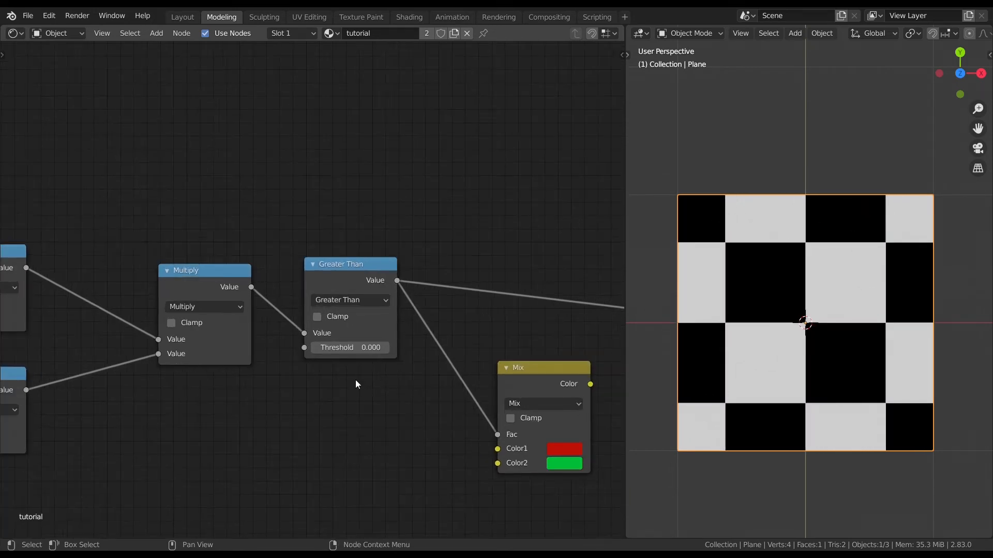
Group all nodes from the vector Scale node through the Mix node into one node group
{"action": "middle_click_drag", "start_coordinate": [385, 379], "coordinate": [508, 373]}
{"action": "scroll", "coordinate": [340, 354], "scroll_direction": "down", "scroll_amount": 4}
{"action": "left_click_drag", "start_coordinate": [115, 263], "coordinate": [542, 442]}
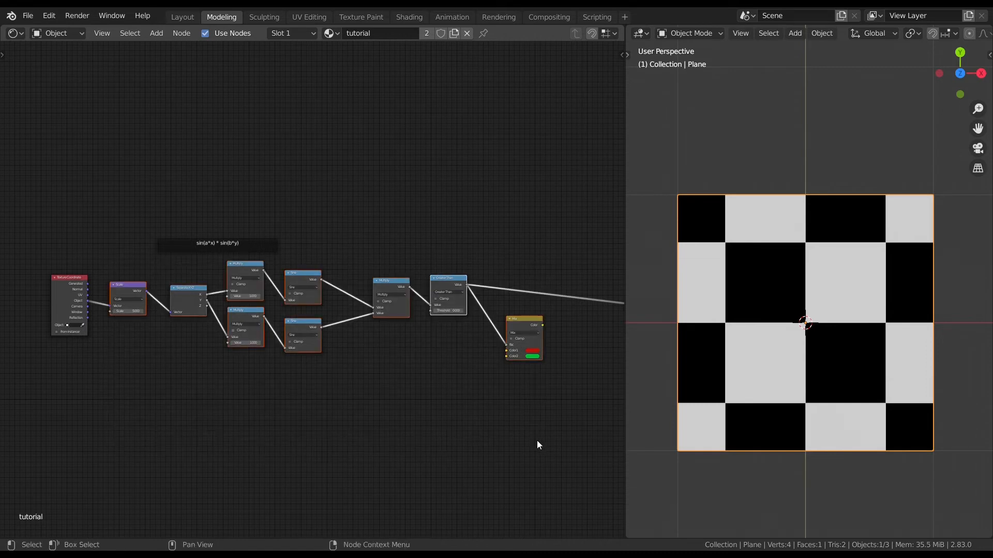
{"action": "key", "text": "ctrl+g"}
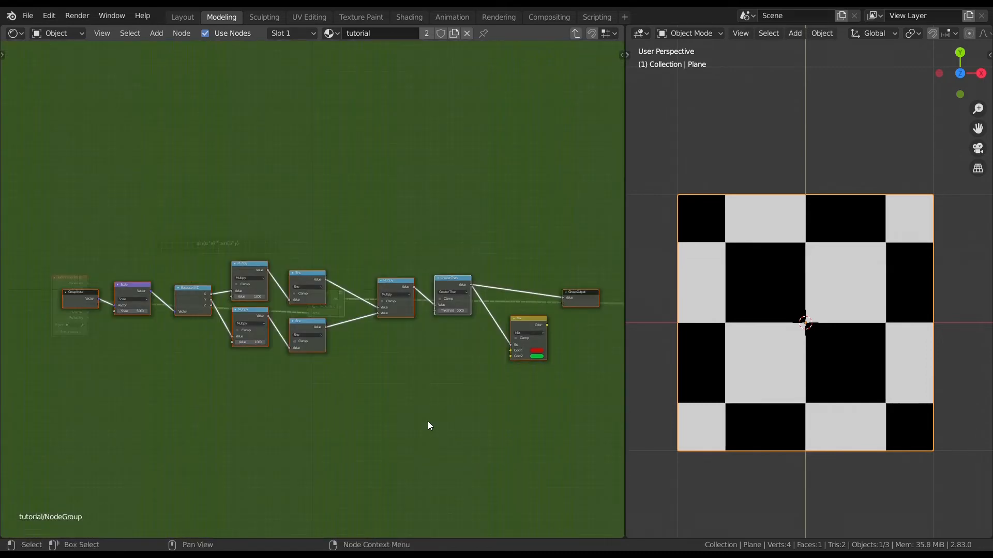
Expose the Mix node's Color1 and Color2 as inputs of the node group
{"action": "scroll", "coordinate": [428, 425], "scroll_direction": "up", "scroll_amount": 2}
{"action": "scroll", "coordinate": [360, 215], "scroll_direction": "down", "scroll_amount": 5}
{"action": "left_click_drag", "start_coordinate": [78, 274], "coordinate": [340, 366]}
{"action": "scroll", "coordinate": [409, 345], "scroll_direction": "up", "scroll_amount": 8}
{"action": "middle_click_drag", "start_coordinate": [326, 323], "coordinate": [230, 293]}
{"action": "left_click_drag", "start_coordinate": [553, 290], "coordinate": [217, 379]}
{"action": "scroll", "coordinate": [234, 381], "scroll_direction": "down", "scroll_amount": 3}
{"action": "middle_click_drag", "start_coordinate": [235, 381], "coordinate": [390, 331]}
{"action": "left_click_drag", "start_coordinate": [385, 305], "coordinate": [50, 269]}
Expose the vector Scale factor, both Multiply values and the Greater Than threshold as group inputs
{"action": "left_click_drag", "start_coordinate": [134, 205], "coordinate": [69, 274]}
{"action": "middle_click_drag", "start_coordinate": [101, 280], "coordinate": [224, 284]}
{"action": "left_click_drag", "start_coordinate": [394, 192], "coordinate": [194, 283]}
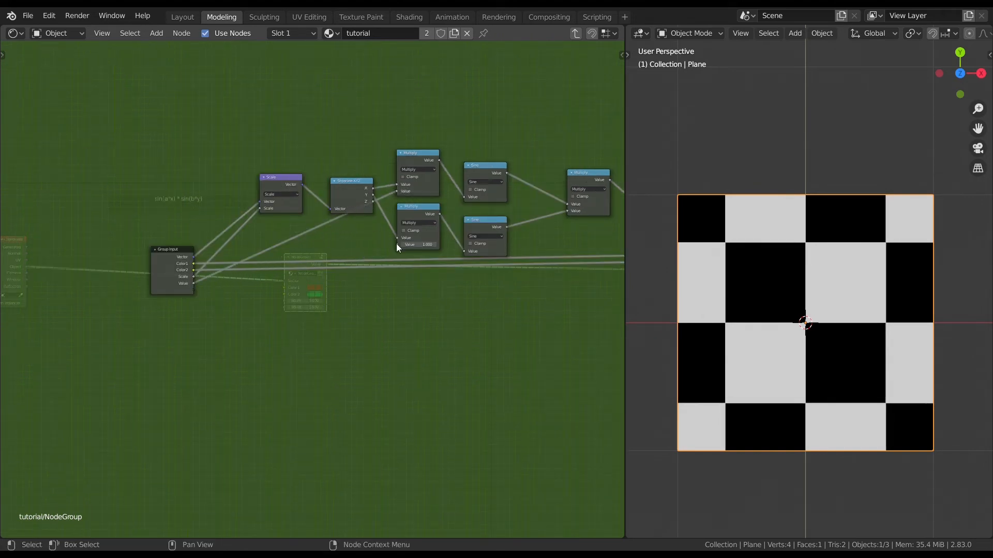
{"action": "left_click_drag", "start_coordinate": [396, 244], "coordinate": [190, 290]}
{"action": "scroll", "coordinate": [368, 281], "scroll_direction": "down", "scroll_amount": 2}
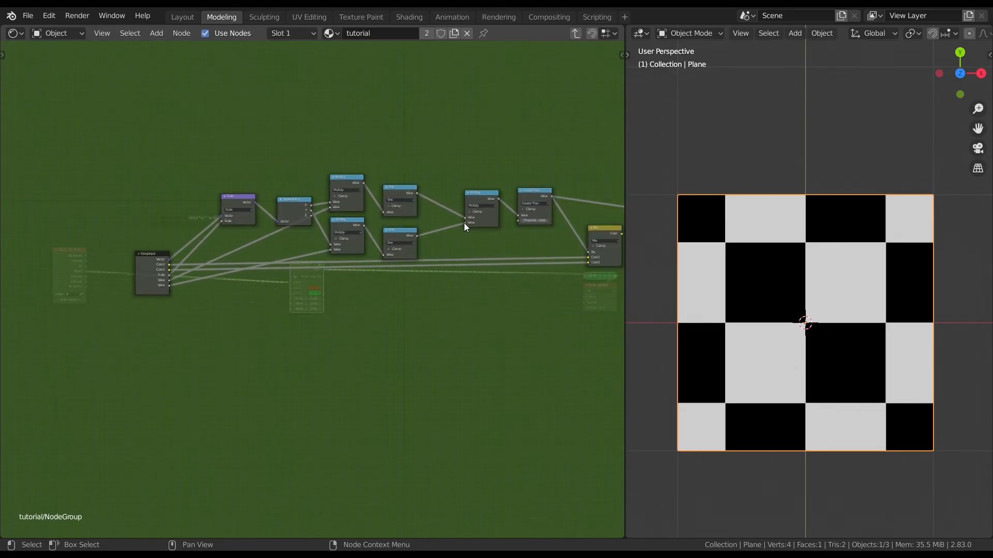
{"action": "left_click_drag", "start_coordinate": [518, 220], "coordinate": [175, 290]}
Connect the Mix node's Color to a new socket on the Group Output node
{"action": "middle_click_drag", "start_coordinate": [584, 264], "coordinate": [320, 284]}
{"action": "scroll", "coordinate": [320, 284], "scroll_direction": "up", "scroll_amount": 3}
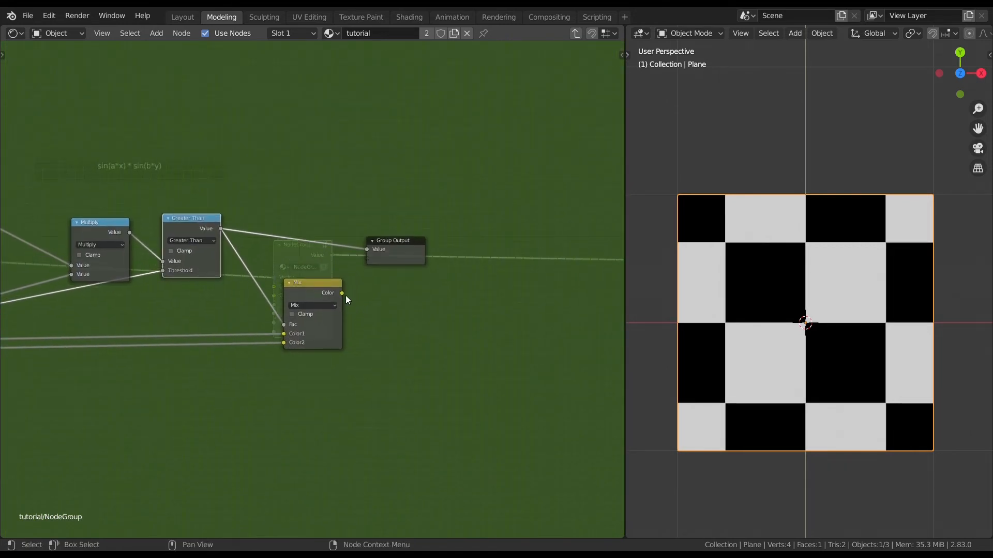
{"action": "left_click_drag", "start_coordinate": [343, 293], "coordinate": [368, 259]}
{"action": "left_click_drag", "start_coordinate": [368, 259], "coordinate": [369, 261]}
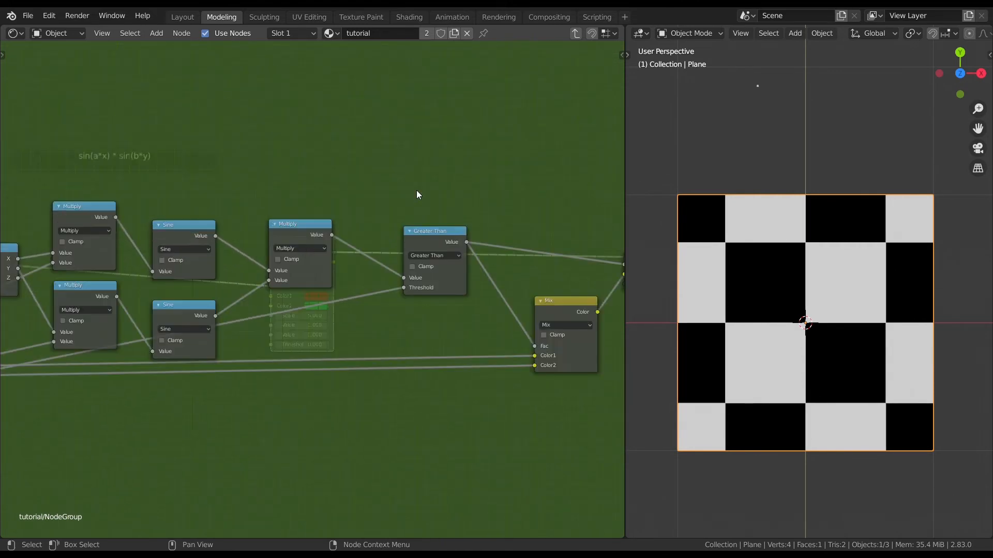
Rename the group input that drives the upper Multiply node as X Scale and copy that name
{"action": "key", "text": "n"}
{"action": "left_click_drag", "start_coordinate": [482, 102], "coordinate": [402, 105]}
{"action": "left_click", "coordinate": [439, 123]}
{"action": "scroll", "coordinate": [439, 123], "scroll_direction": "down", "scroll_amount": 1}
{"action": "left_click", "coordinate": [439, 123]}
{"action": "left_click", "coordinate": [481, 177]}
{"action": "type", "text": "X S"}
{"action": "key", "text": "ctrl+a"}
{"action": "key", "text": "ctrl+c"}
Rename the group input that drives the lower Multiply node as Y Scale
{"action": "left_click", "coordinate": [465, 137]}
{"action": "left_click", "coordinate": [467, 178]}
{"action": "left_click", "coordinate": [465, 139]}
{"action": "left_click", "coordinate": [465, 138]}
{"action": "left_click", "coordinate": [467, 179]}
{"action": "key", "text": "ctrl+v"}
{"action": "key", "text": "Return"}
Rename the Threshold group input as Rounding and select the Value output of the group
{"action": "scroll", "coordinate": [443, 124], "scroll_direction": "down", "scroll_amount": 1}
{"action": "left_click", "coordinate": [443, 135]}
{"action": "left_click", "coordinate": [480, 177]}
{"action": "type", "text": "R"}
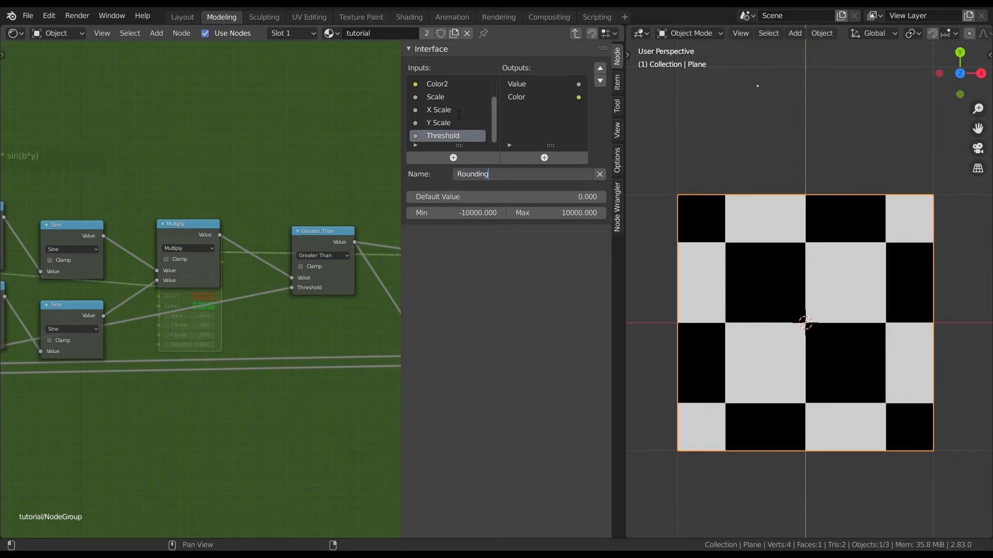
{"action": "key", "text": "Return"}
{"action": "left_click", "coordinate": [548, 85]}
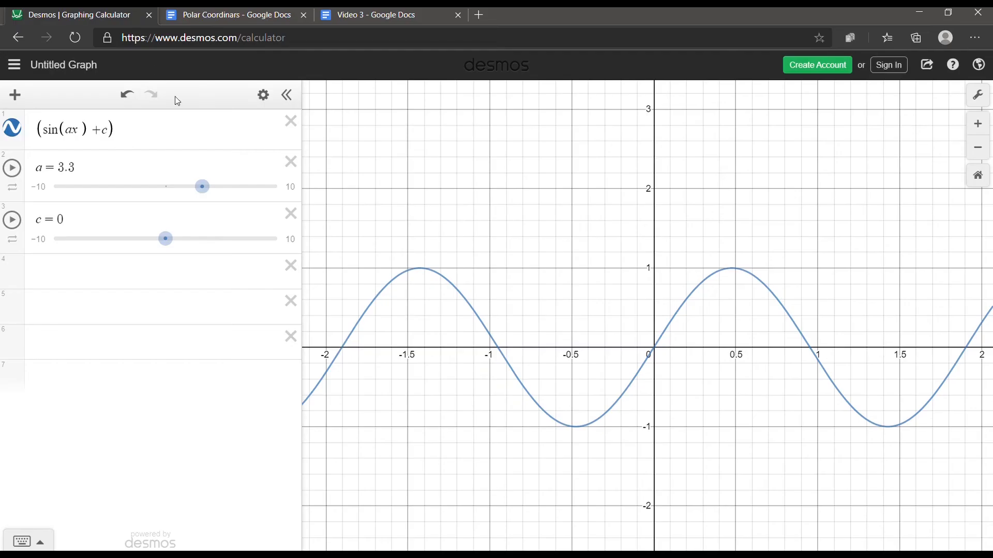
In Desmos, set c to 0.7 for sin(ax) + c and examine where the shifted curve crosses the x-axis
{"action": "left_click", "coordinate": [55, 290]}
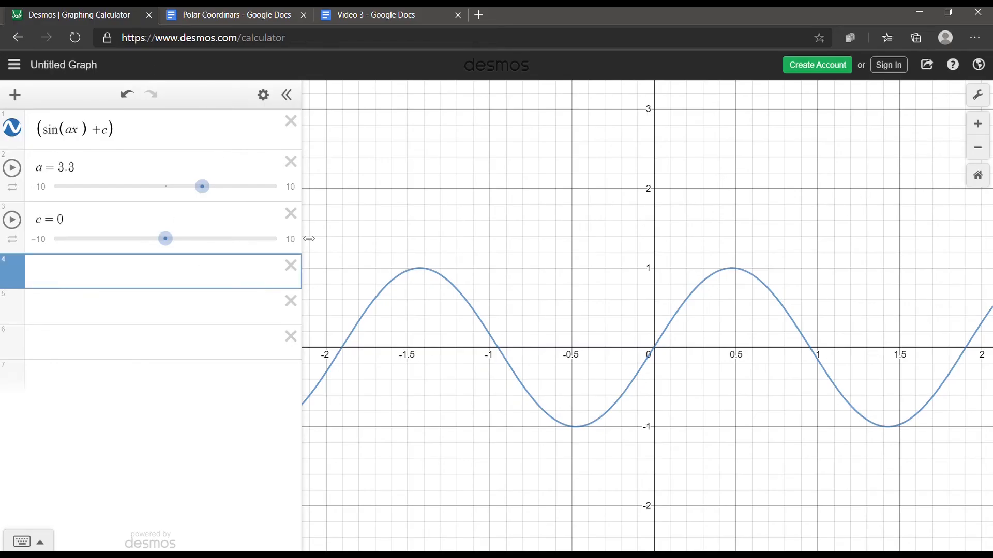
{"action": "left_click_drag", "start_coordinate": [445, 251], "coordinate": [447, 253]}
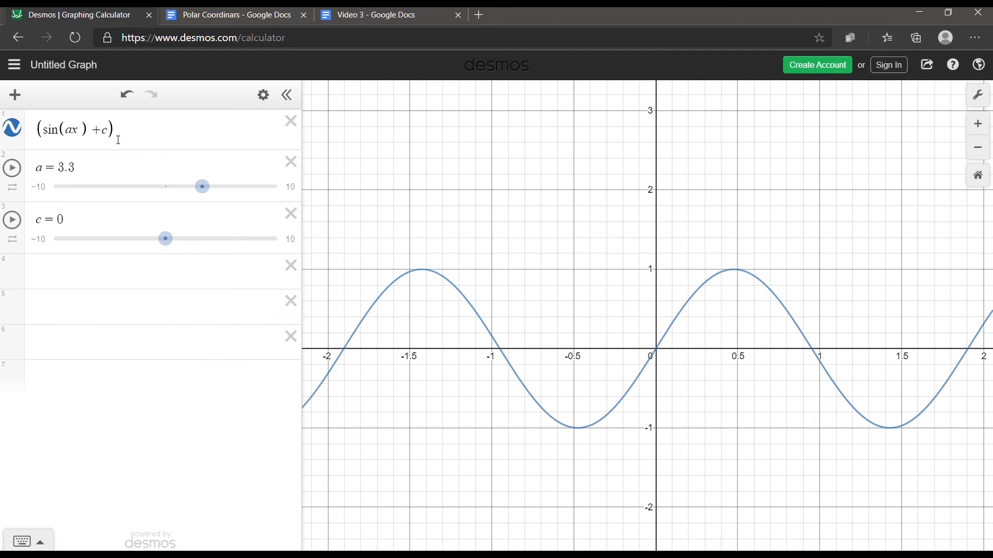
{"action": "left_click_drag", "start_coordinate": [169, 247], "coordinate": [174, 238]}
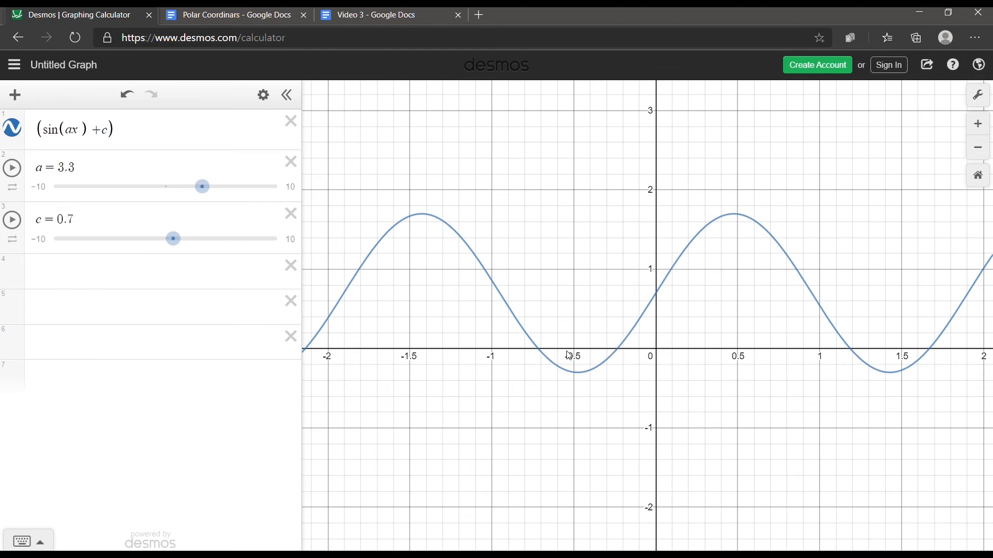
{"action": "left_click_drag", "start_coordinate": [582, 360], "coordinate": [590, 367]}
{"action": "left_click_drag", "start_coordinate": [663, 380], "coordinate": [573, 384]}
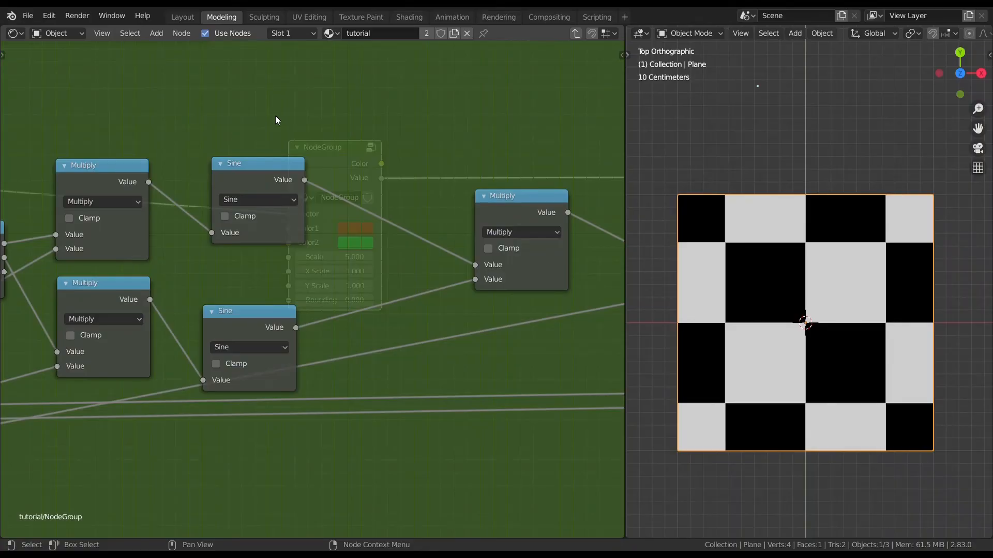
Duplicate the upper Sine node onto its link to the Multiply node and change the copy's operation to Add
{"action": "scroll", "coordinate": [368, 154], "scroll_direction": "down", "scroll_amount": 3}
{"action": "scroll", "coordinate": [367, 150], "scroll_direction": "up", "scroll_amount": 1}
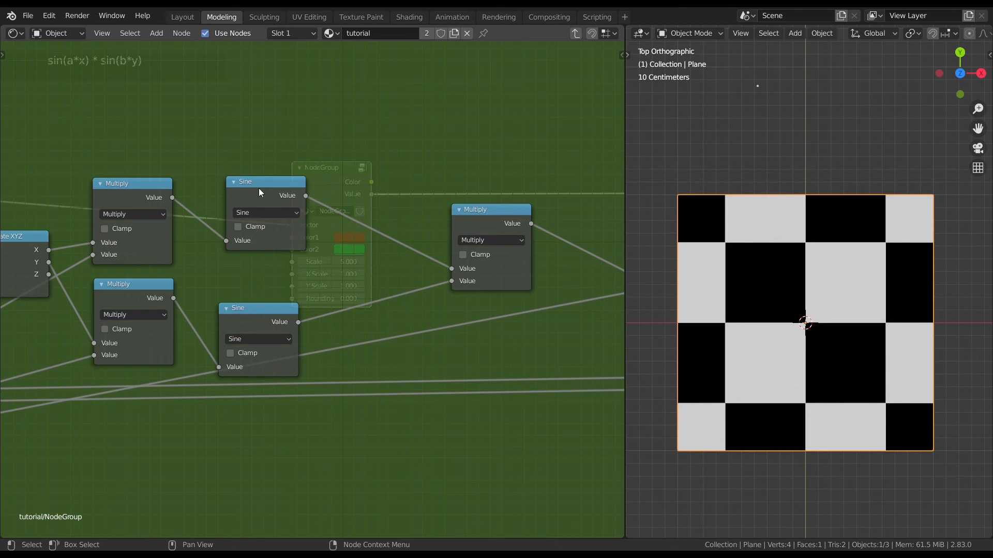
{"action": "left_click", "coordinate": [240, 192]}
{"action": "left_click", "coordinate": [357, 184]}
{"action": "left_click", "coordinate": [265, 192]}
{"action": "key", "text": "shift+d"}
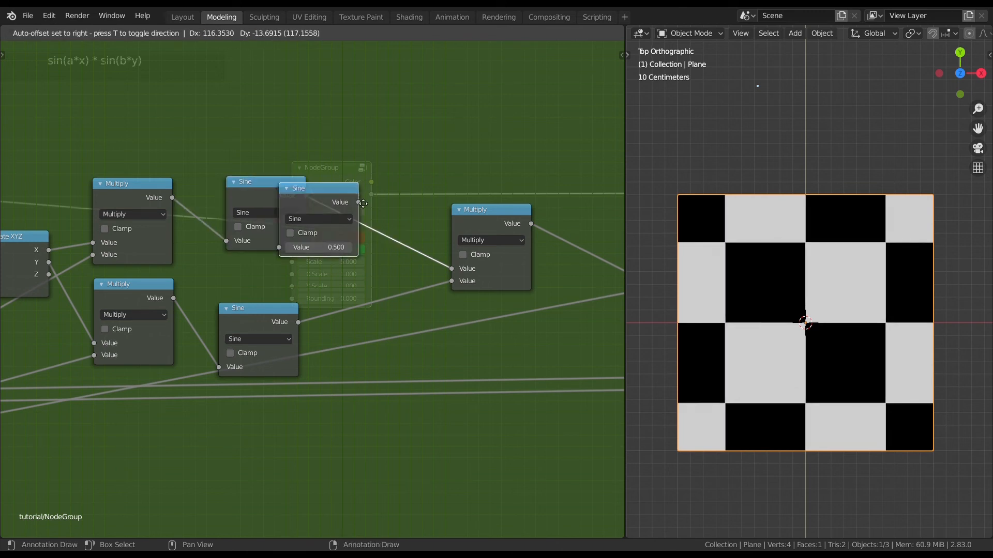
{"action": "left_click", "coordinate": [394, 205]}
{"action": "left_click", "coordinate": [360, 221]}
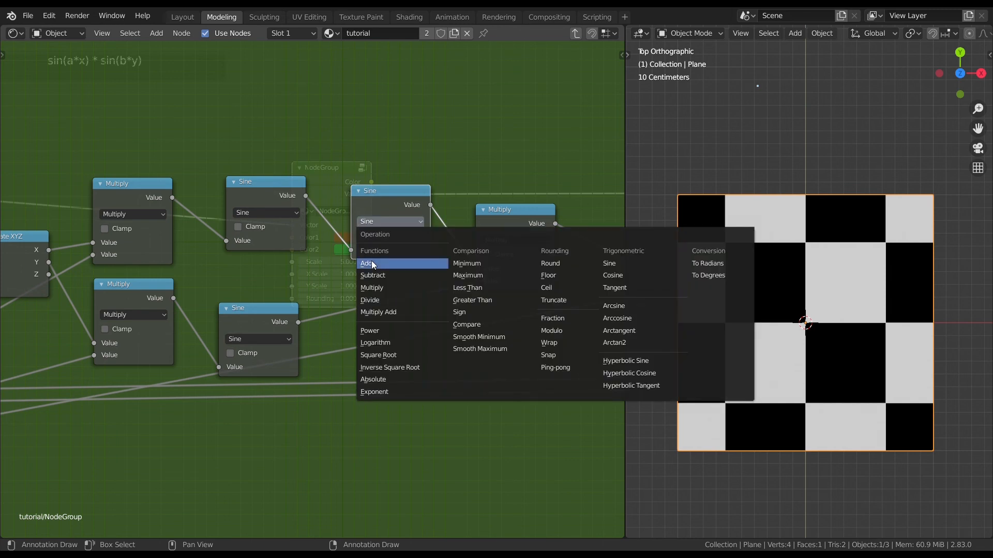
{"action": "left_click", "coordinate": [371, 263]}
{"action": "scroll", "coordinate": [365, 248], "scroll_direction": "down", "scroll_amount": 1}
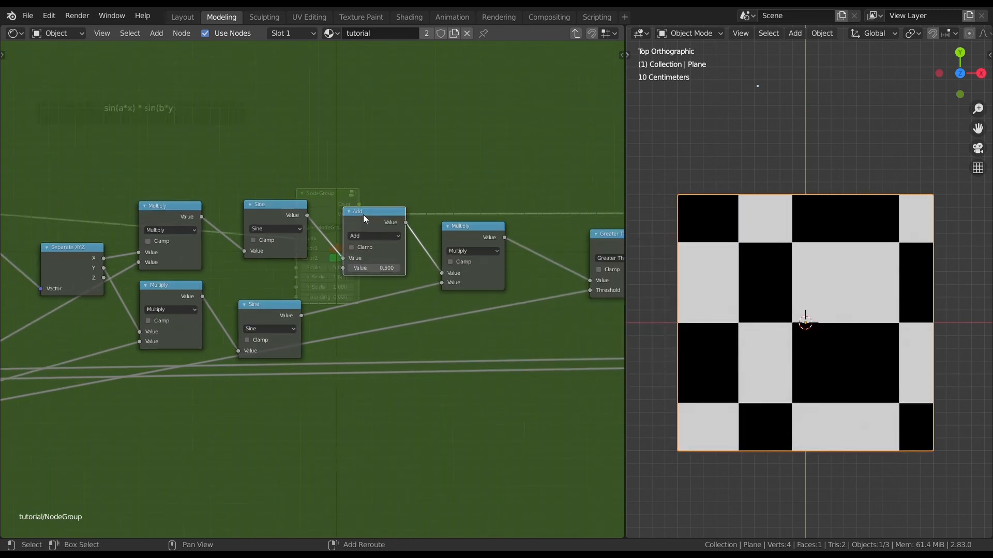
Duplicate the Add node and insert the copy between the lower Sine node and the Multiply node
{"action": "key", "text": "shift+d"}
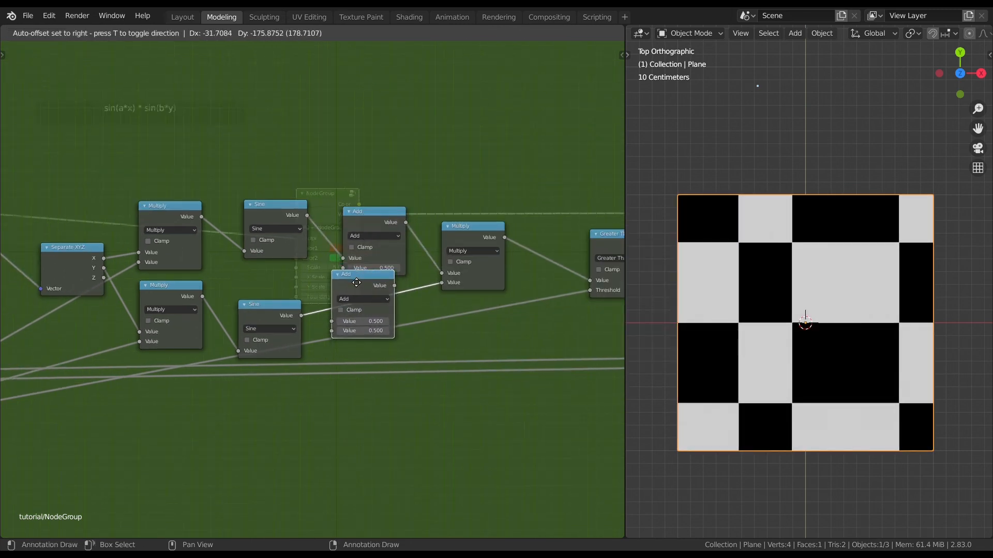
{"action": "left_click", "coordinate": [354, 281]}
{"action": "left_click_drag", "start_coordinate": [374, 285], "coordinate": [377, 304]}
{"action": "scroll", "coordinate": [341, 299], "scroll_direction": "up", "scroll_amount": 5}
{"action": "middle_click_drag", "start_coordinate": [341, 299], "coordinate": [434, 278]}
{"action": "scroll", "coordinate": [433, 278], "scroll_direction": "down", "scroll_amount": 4}
Add a Value node below the Sine nodes and connect it to the second value of both Add nodes
{"action": "key", "text": "shift+a"}
{"action": "left_click", "coordinate": [386, 258]}
{"action": "type", "text": "va"}
{"action": "key", "text": "Return"}
{"action": "left_click", "coordinate": [390, 407]}
{"action": "left_click_drag", "start_coordinate": [394, 408], "coordinate": [435, 332]}
{"action": "middle_click_drag", "start_coordinate": [408, 336], "coordinate": [420, 316]}
{"action": "scroll", "coordinate": [388, 372], "scroll_direction": "down", "scroll_amount": 2}
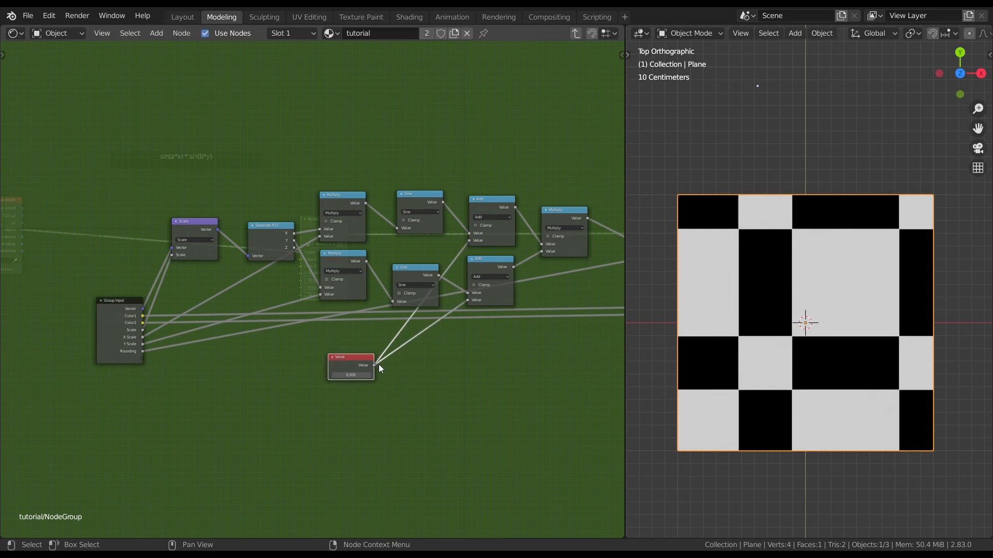
Delete the Value node and feed both Add nodes from a new group input instead
{"action": "key", "text": "x"}
{"action": "left_click_drag", "start_coordinate": [142, 358], "coordinate": [389, 350]}
{"action": "scroll", "coordinate": [389, 351], "scroll_direction": "up", "scroll_amount": 1}
Leave the node group and adjust its new Input value
{"action": "key", "text": "Tab"}
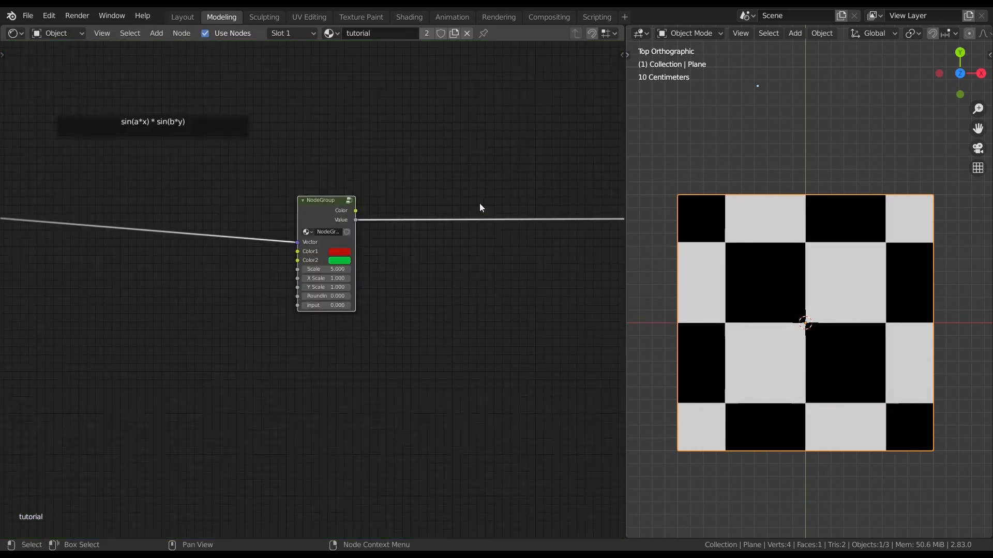
{"action": "scroll", "coordinate": [315, 290], "scroll_direction": "up", "scroll_amount": 3}
{"action": "left_click_drag", "start_coordinate": [341, 321], "coordinate": [394, 326]}
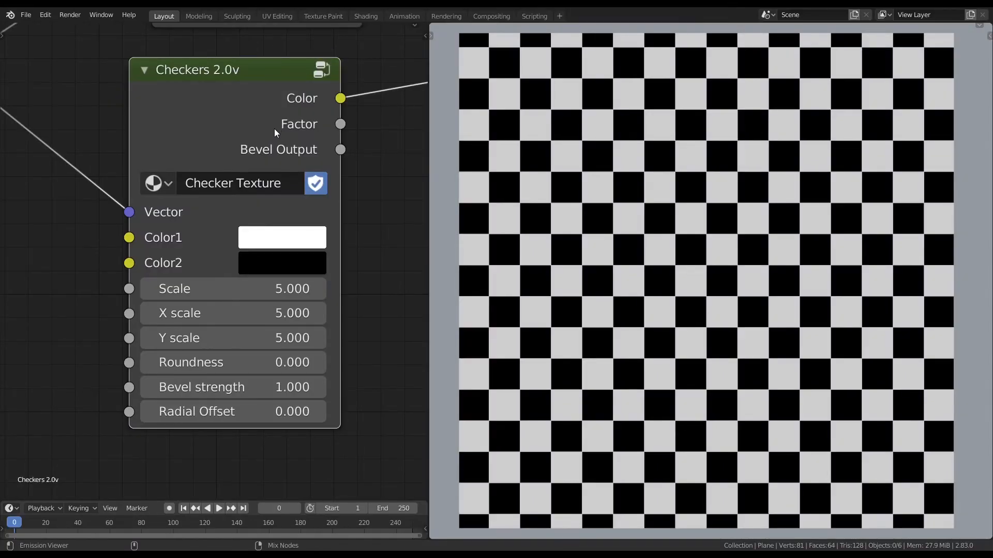
Cycle the preview through the outputs of the Checkers 2.0v node
{"action": "left_click", "coordinate": [276, 132], "text": "ctrl+shift"}
{"action": "left_click", "coordinate": [274, 140], "text": "ctrl+shift"}
{"action": "left_click", "coordinate": [274, 140], "text": "ctrl+shift"}
Set Color1 of the Checkers 2.0v node to bright green and Color2 to dark red
{"action": "left_click", "coordinate": [282, 237]}
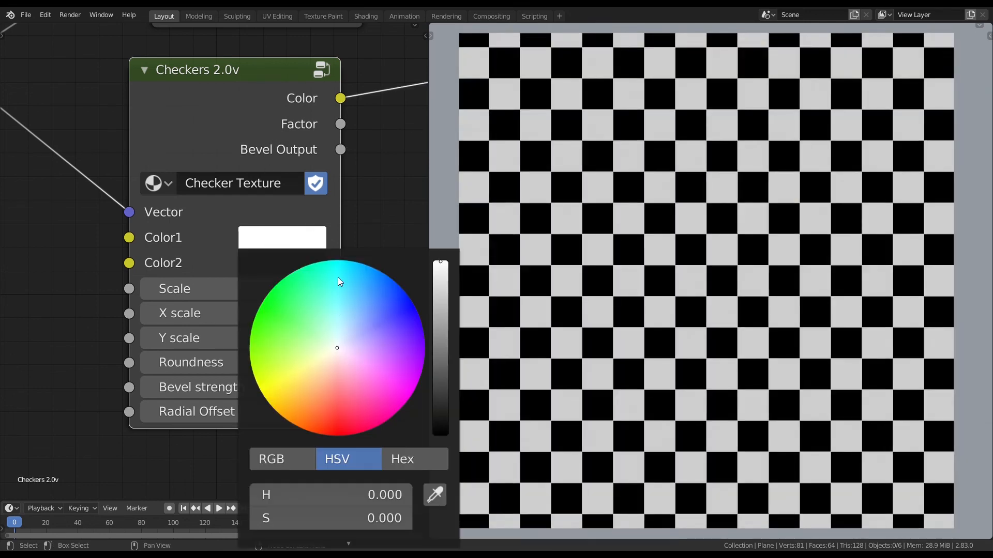
{"action": "left_click", "coordinate": [284, 304]}
{"action": "left_click", "coordinate": [277, 267]}
{"action": "left_click", "coordinate": [436, 355]}
{"action": "left_click_drag", "start_coordinate": [352, 361], "coordinate": [335, 443]}
Preview the Checkers 2.0v outputs again with the green and red colors, ending on Color
{"action": "left_click", "coordinate": [286, 154], "text": "ctrl+shift"}
{"action": "left_click", "coordinate": [280, 155], "text": "ctrl+shift"}
{"action": "left_click", "coordinate": [281, 154], "text": "ctrl+shift"}
Try a Scale of 8.4 with X and Y scale at 7.4, and return X and Y scale to 5
{"action": "left_click_drag", "start_coordinate": [277, 289], "coordinate": [300, 289]}
{"action": "mouse_move", "coordinate": [256, 320]}
{"action": "left_mouse_down"}
{"action": "mouse_move", "coordinate": [293, 320]}
{"action": "mouse_move", "coordinate": [261, 338]}
{"action": "left_mouse_up"}
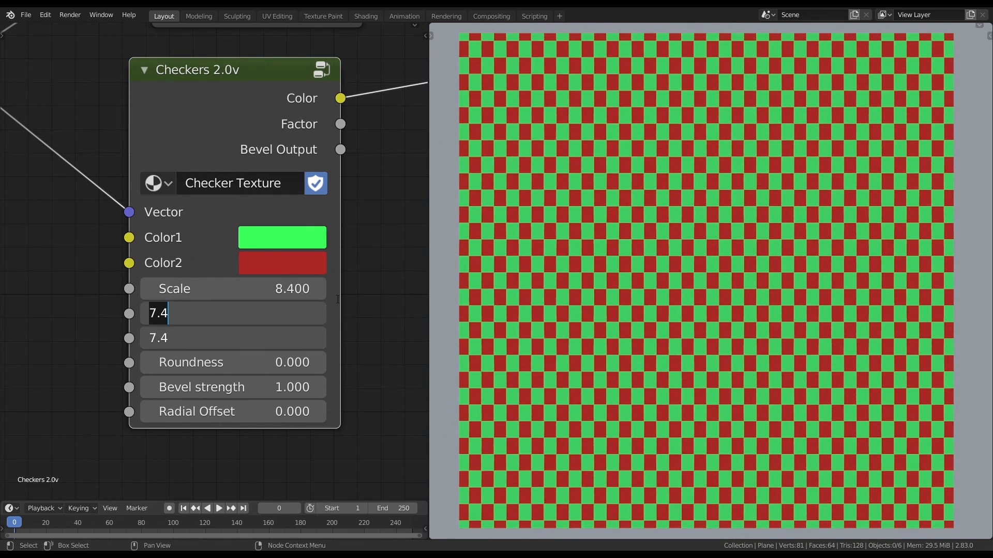
{"action": "type", "text": "5"}
{"action": "key", "text": "Return"}
Set the Checkers 2.0v node's Scale to 3 and its Roundness to 6.15
{"action": "left_click", "coordinate": [290, 292]}
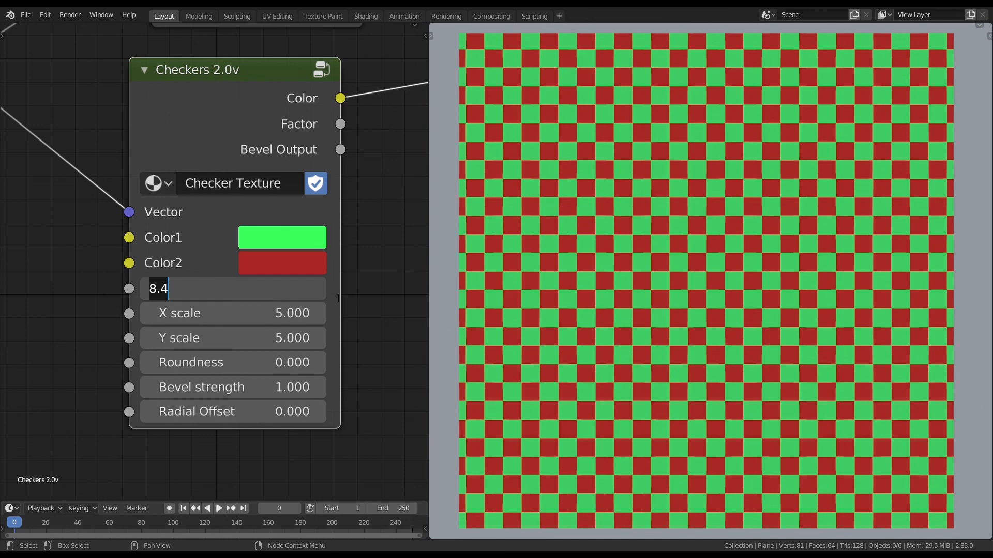
{"action": "type", "text": "3"}
{"action": "key", "text": "Return"}
{"action": "mouse_move", "coordinate": [290, 363]}
{"action": "left_mouse_down"}
{"action": "mouse_move", "coordinate": [406, 364]}
{"action": "mouse_move", "coordinate": [82, 355]}
{"action": "mouse_move", "coordinate": [421, 361]}
{"action": "mouse_move", "coordinate": [289, 362]}
{"action": "left_mouse_up"}
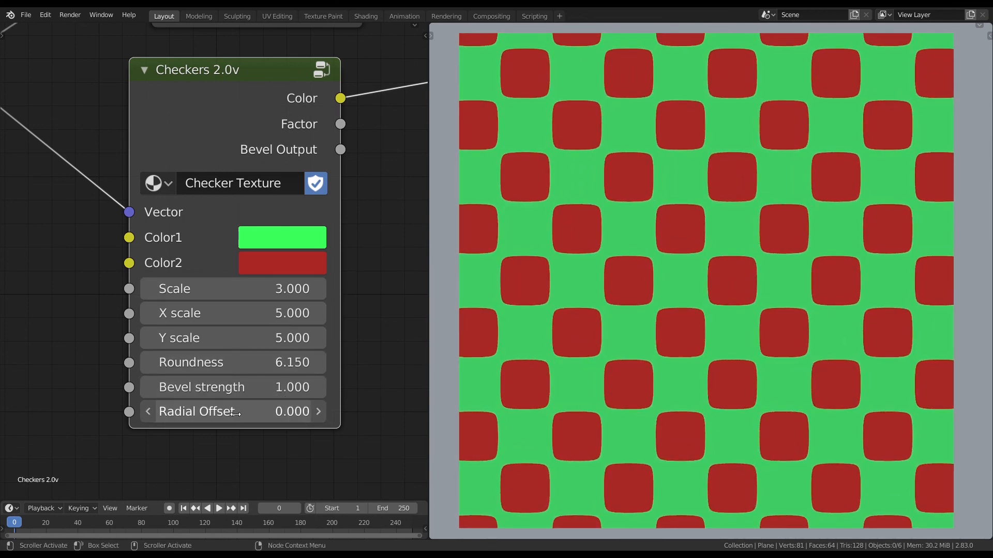